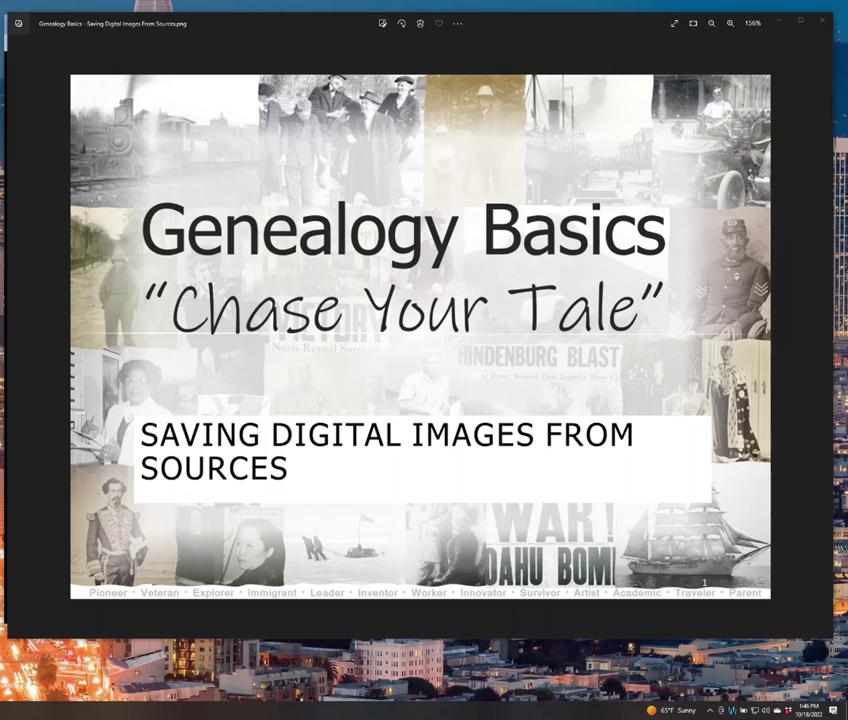
Step: Download the FamilySearch 1880 census image 45 of 52 as record-image_(6).jpg
{"action": "key", "text": "alt+Tab"}
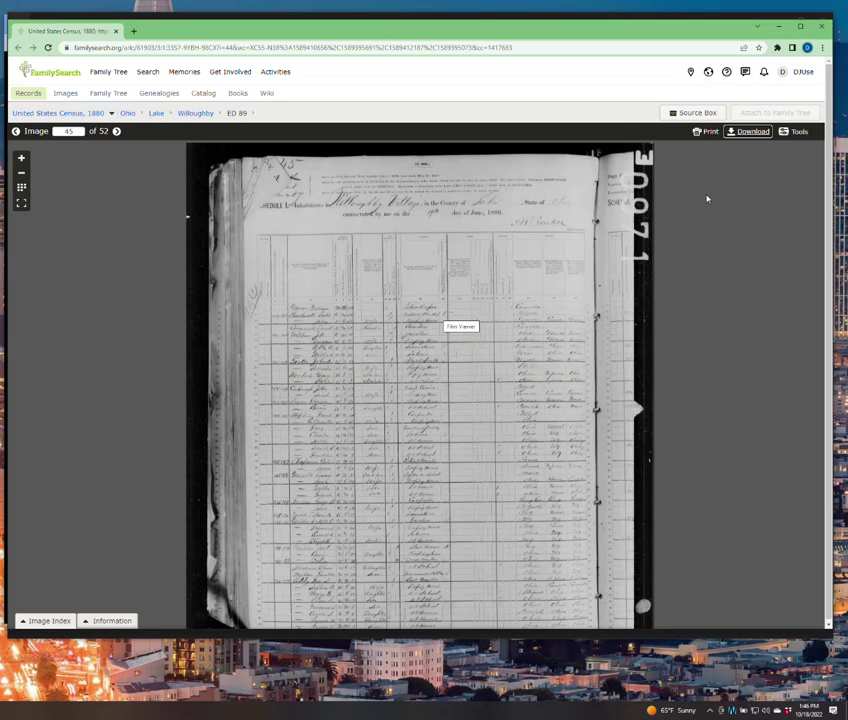
{"action": "left_click", "coordinate": [750, 136]}
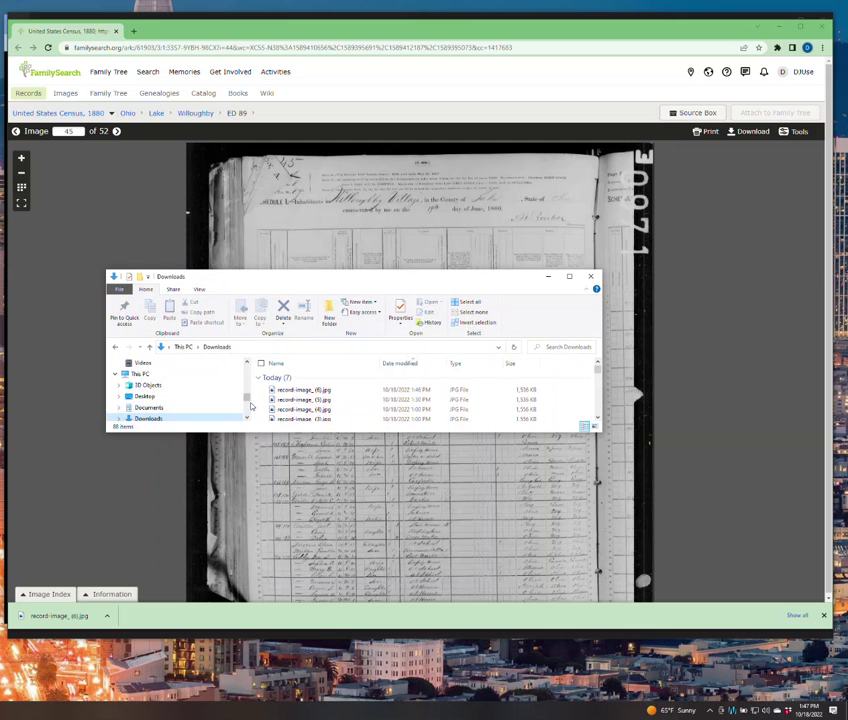
Step: Select record-image_(6).jpg in the Downloads folder and bring the FamilySearch census page back
{"action": "scroll", "coordinate": [247, 401], "scroll_direction": "down", "scroll_amount": 1}
{"action": "scroll", "coordinate": [250, 403], "scroll_direction": "down", "scroll_amount": 1}
{"action": "scroll", "coordinate": [250, 402], "scroll_direction": "up", "scroll_amount": 2}
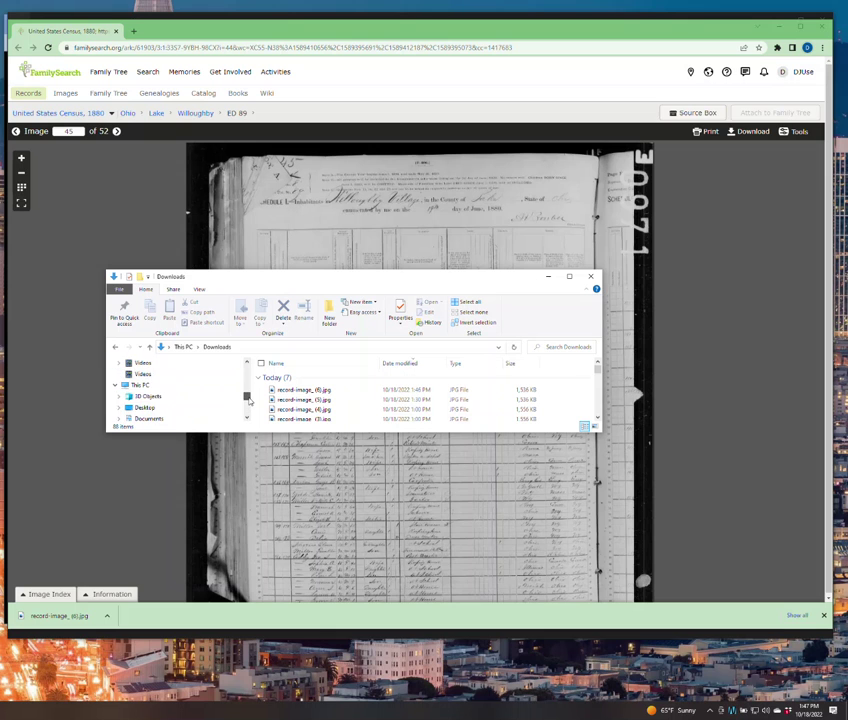
{"action": "scroll", "coordinate": [173, 415], "scroll_direction": "down", "scroll_amount": 2}
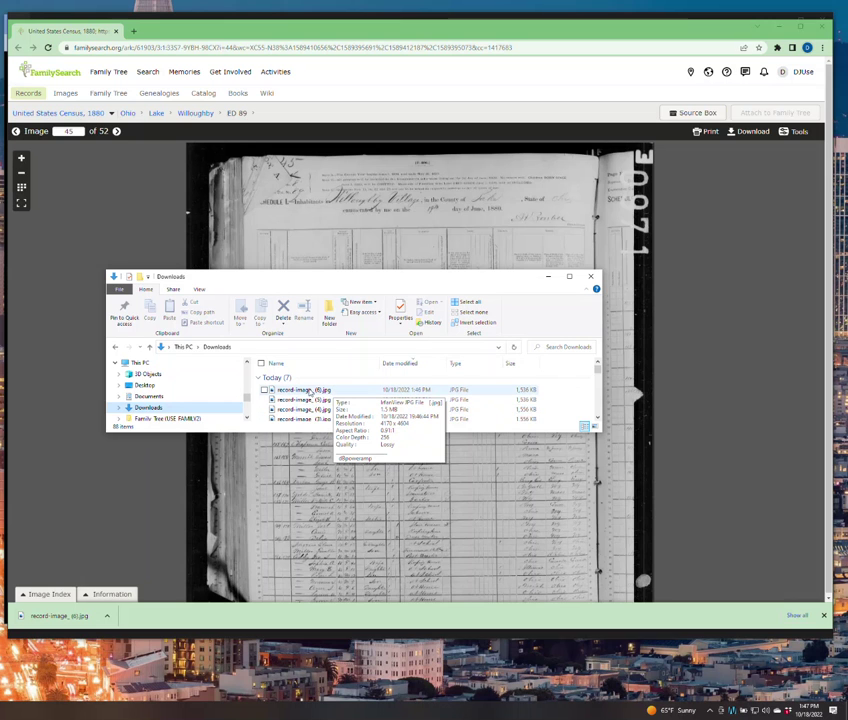
{"action": "left_click", "coordinate": [322, 390]}
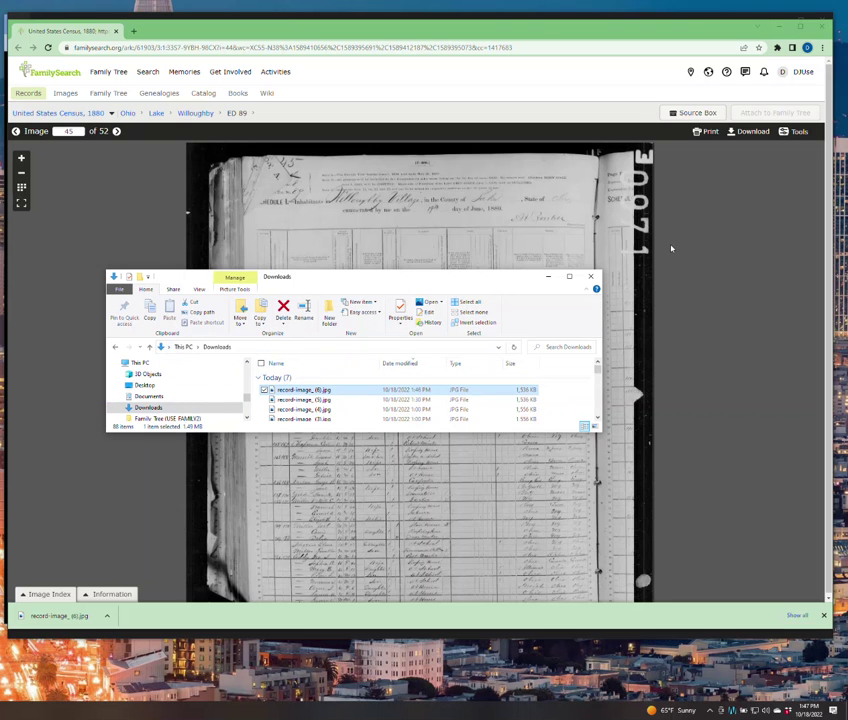
{"action": "left_click", "coordinate": [594, 74]}
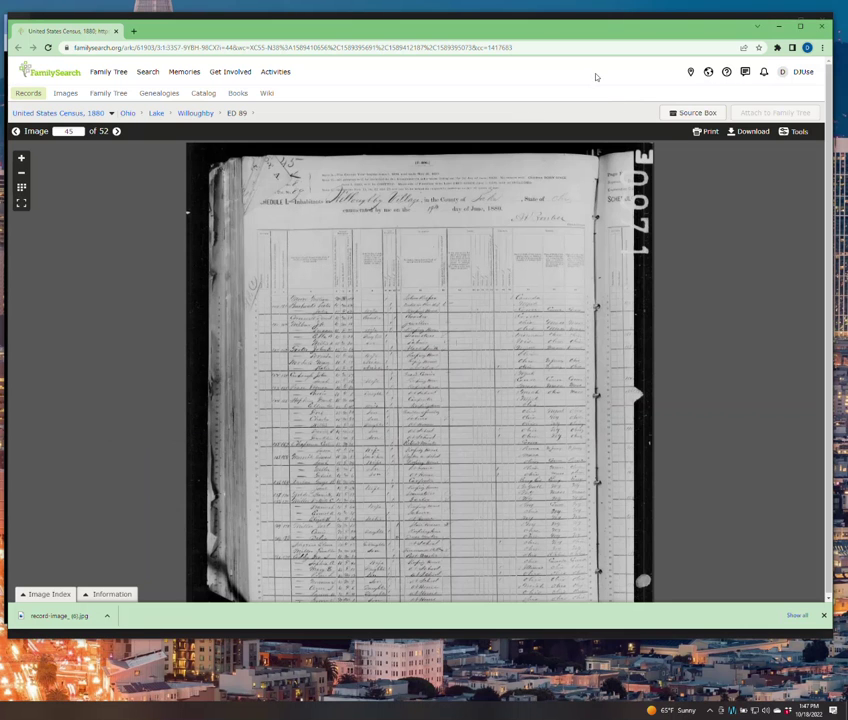
Step: Enable Chrome's 'Ask where to save each file before downloading' setting
{"action": "left_click", "coordinate": [823, 48]}
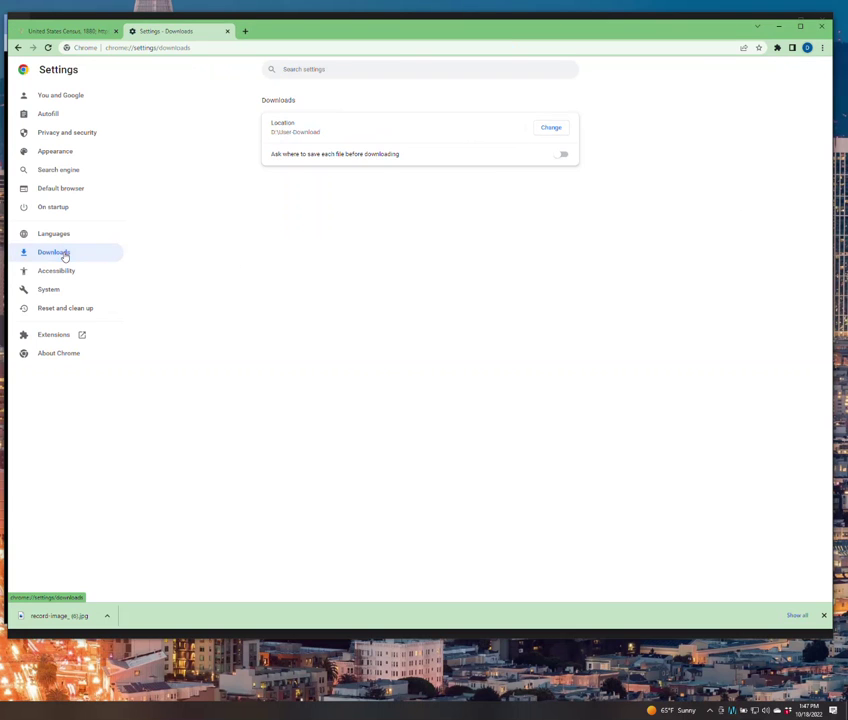
{"action": "left_click", "coordinate": [560, 157]}
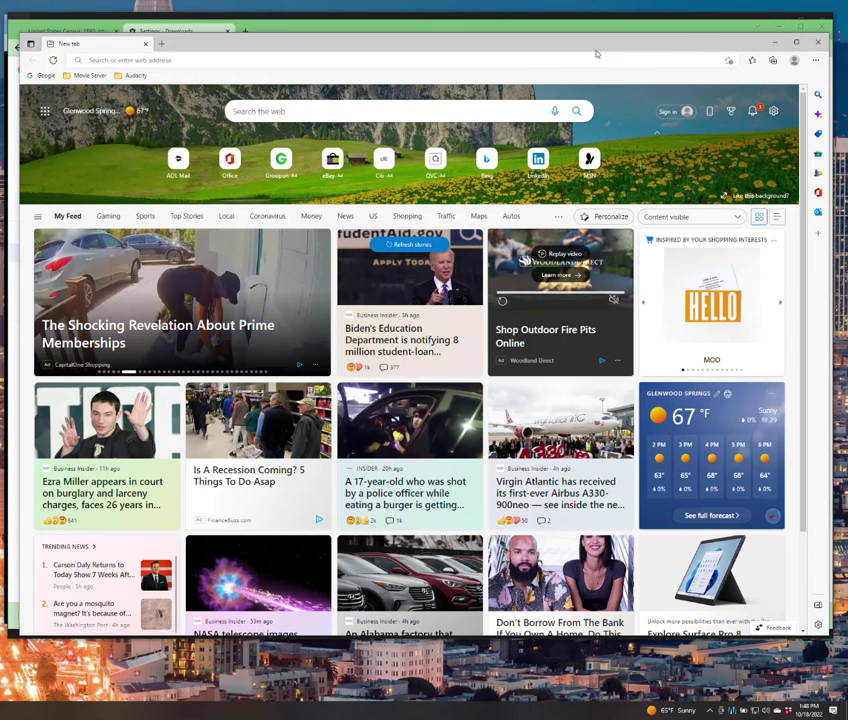
Step: Turn on Edge's 'Ask me what to do with each download' setting
{"action": "left_click", "coordinate": [816, 62]}
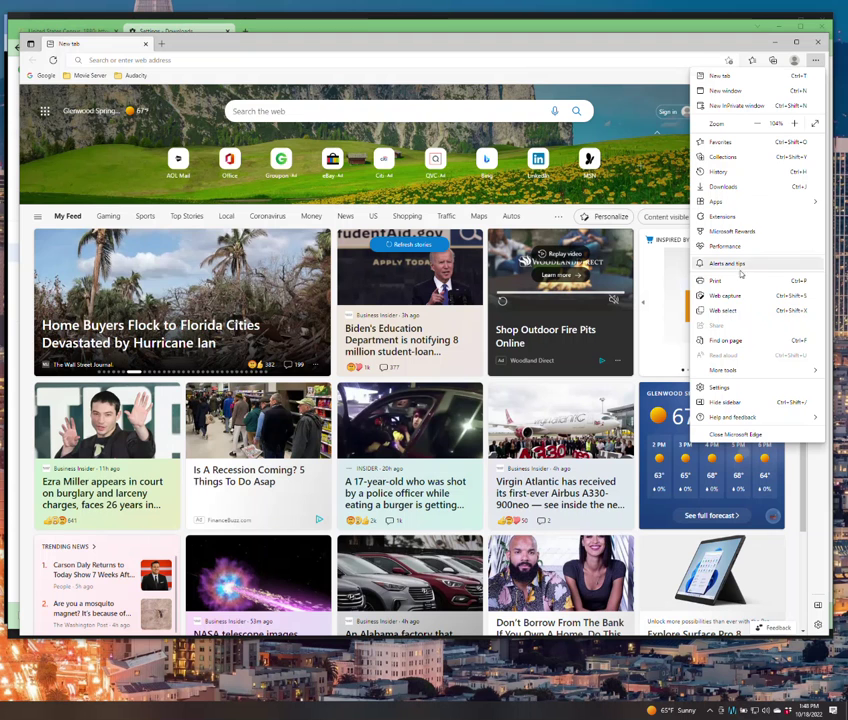
{"action": "left_click", "coordinate": [719, 387]}
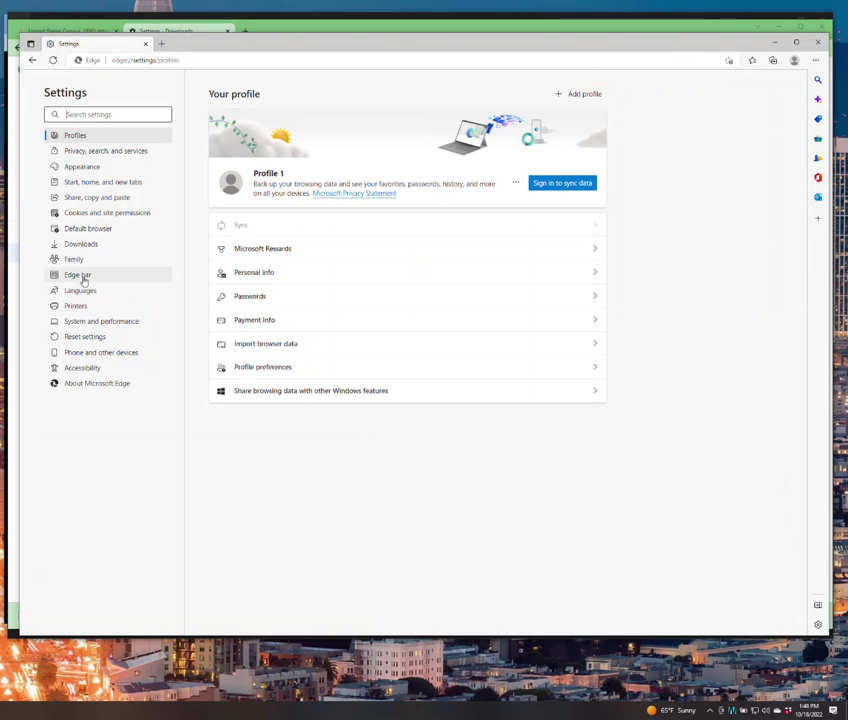
{"action": "left_click", "coordinate": [81, 246]}
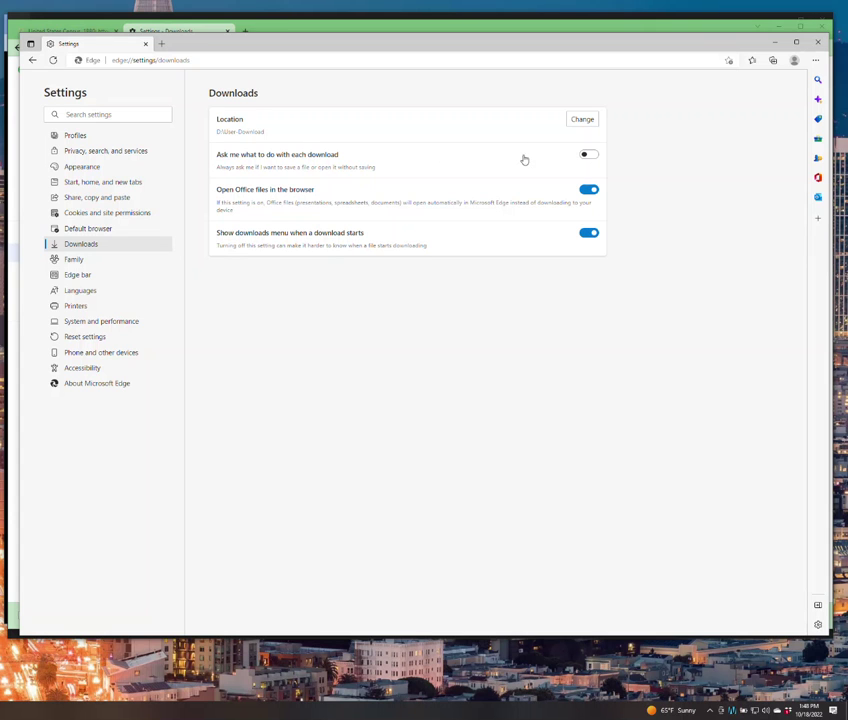
{"action": "left_click", "coordinate": [588, 157]}
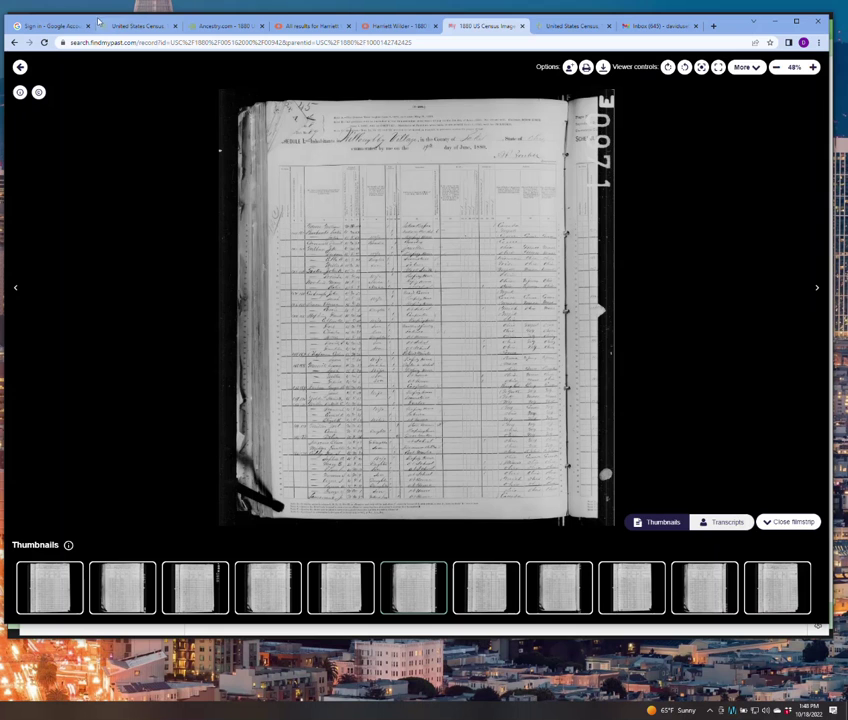
Step: Download the FamilySearch census image again, bringing up Save As in Example Family Tree Folder
{"action": "left_click", "coordinate": [128, 26]}
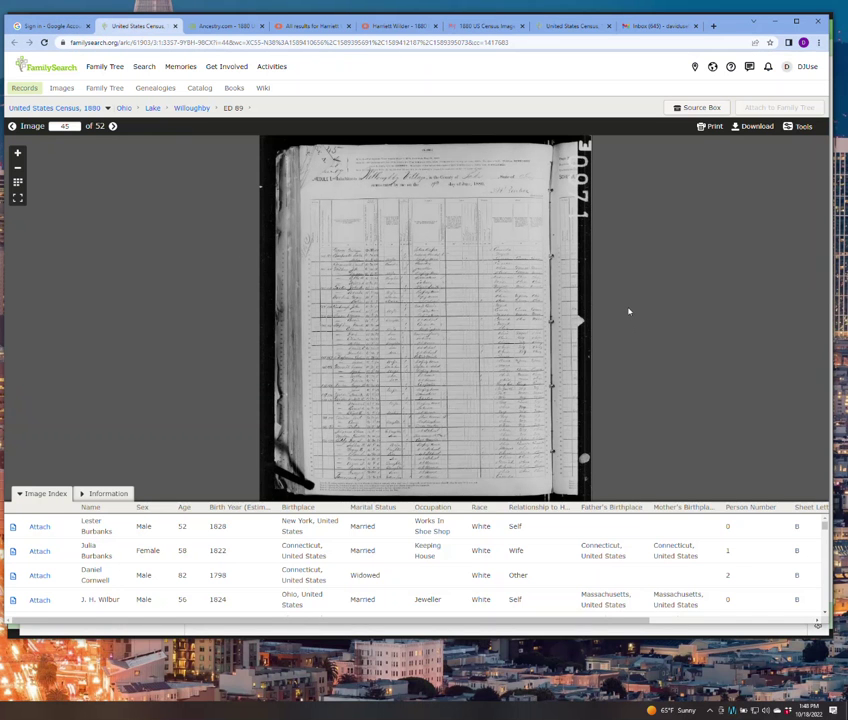
{"action": "left_click", "coordinate": [753, 127]}
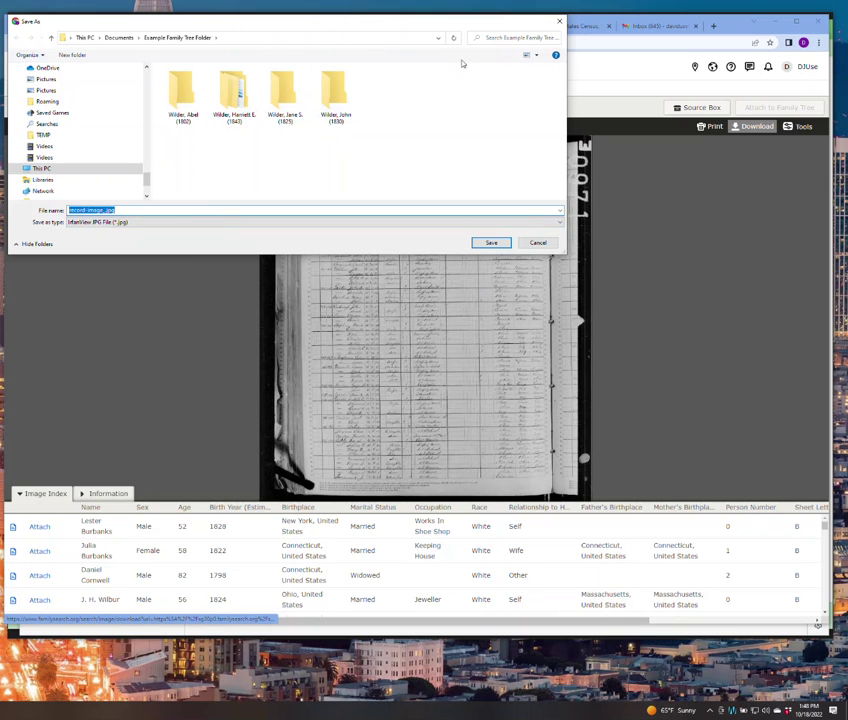
{"action": "left_click", "coordinate": [536, 56]}
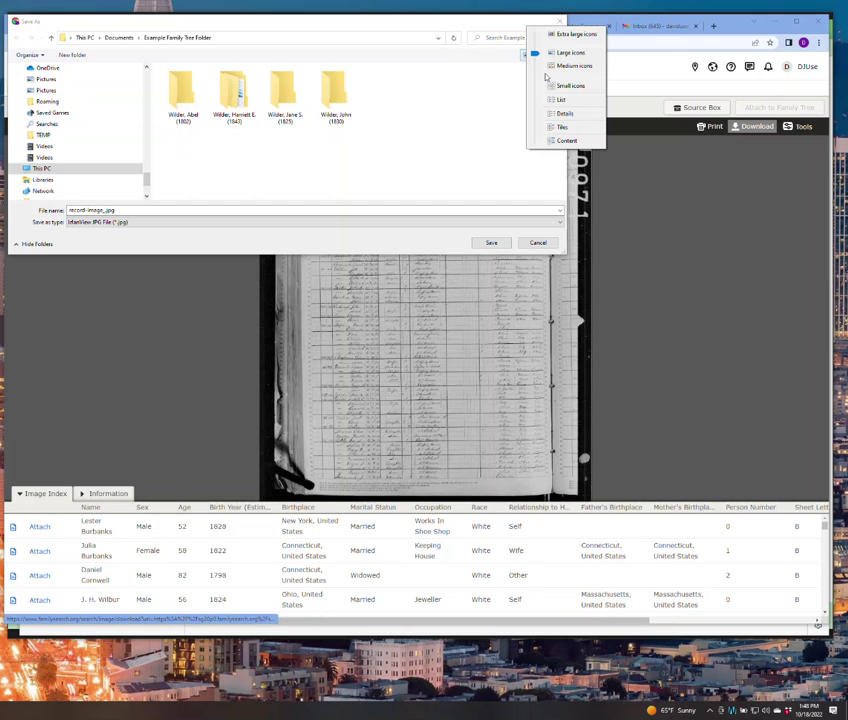
Step: Switch the Save As dialog to List view and open the 1843-born person's Original Downloads folder
{"action": "left_click", "coordinate": [560, 99]}
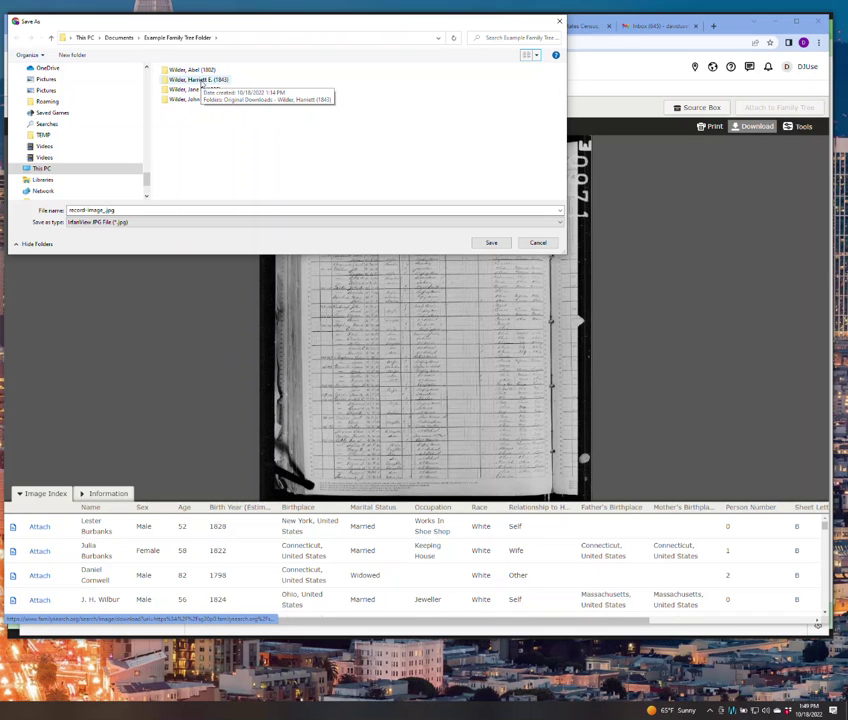
{"action": "double_click", "coordinate": [200, 80]}
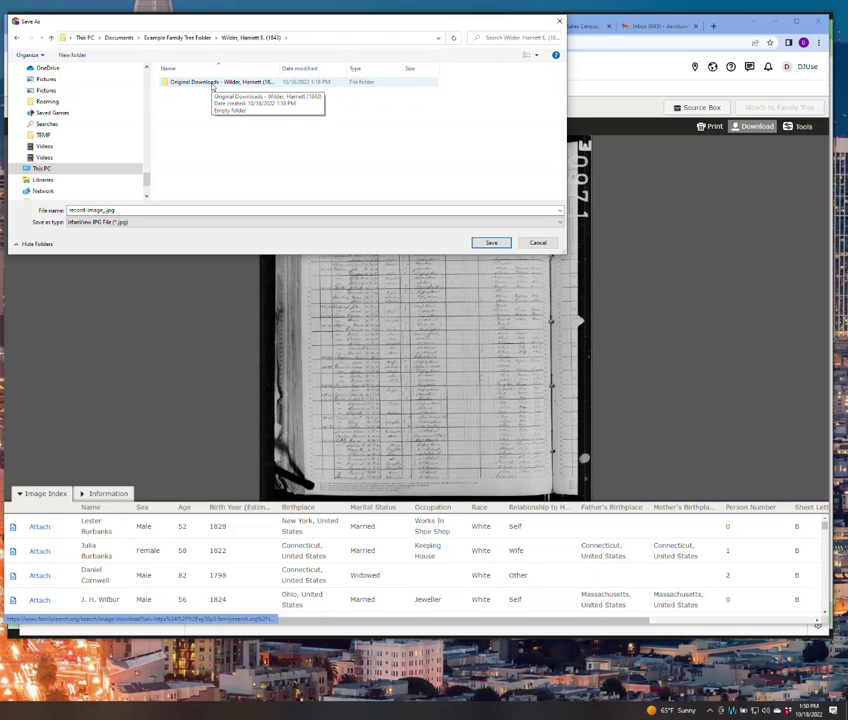
{"action": "double_click", "coordinate": [212, 84]}
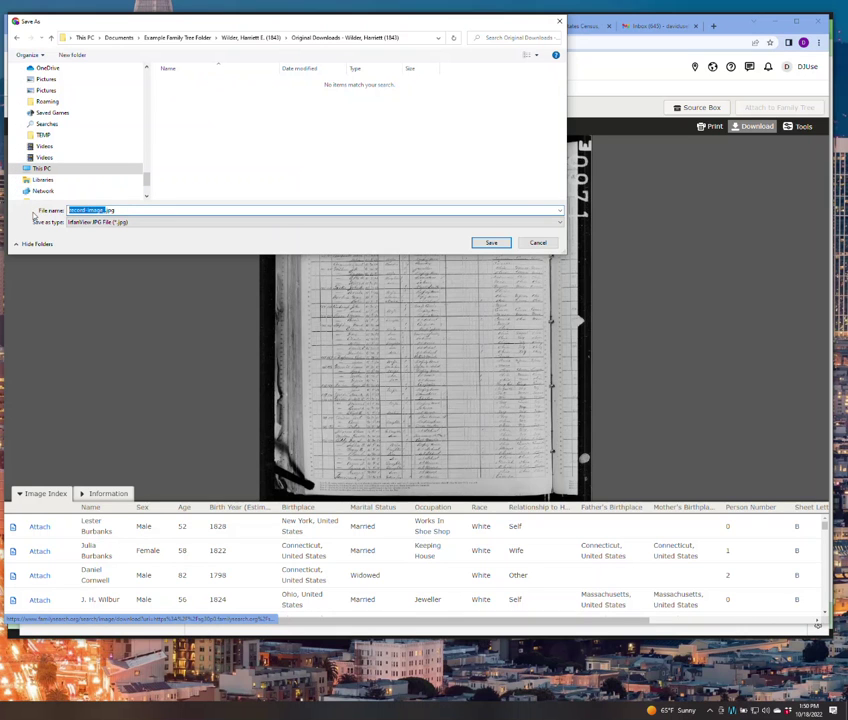
Step: Save the image as '1080 Census - <person's name> - Lake County, Ohio - Family Search'
{"action": "type", "text": "108"}
{"action": "type", "text": "0 Census"}
{"action": "type", "text": " - "}
{"action": "type", "text": "Harrie"}
{"action": "type", "text": "t Wilde"}
{"action": "type", "text": "r"}
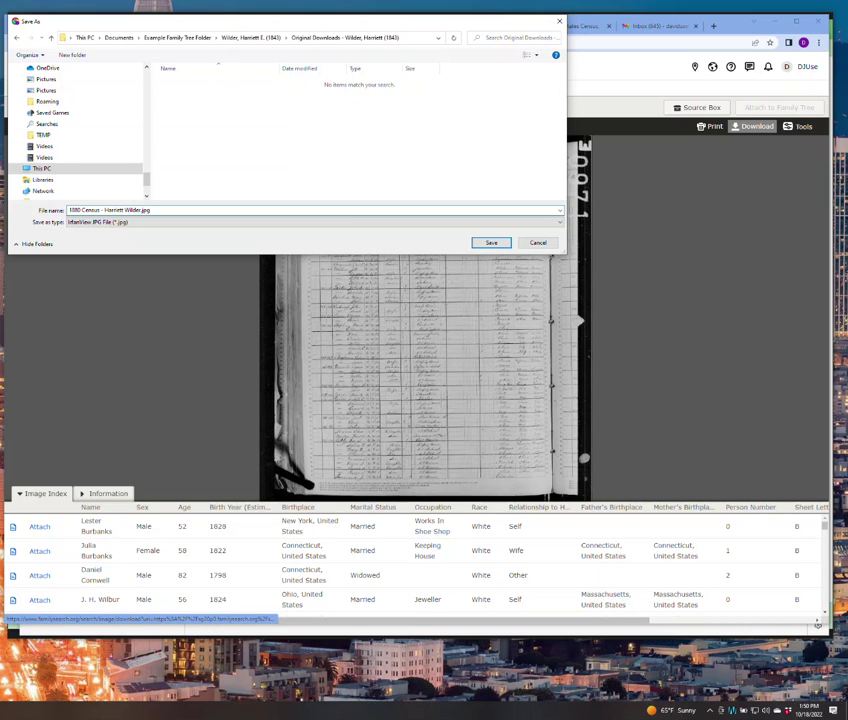
{"action": "type", "text": " - Lake County, Ohio - Family Search"}
{"action": "left_click", "coordinate": [492, 244]}
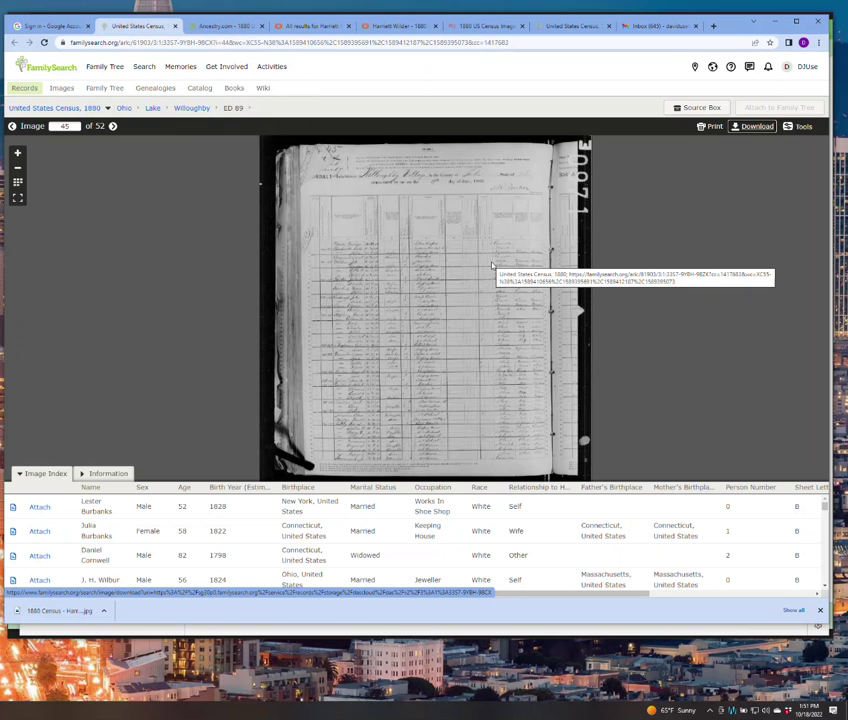
{"action": "left_click", "coordinate": [224, 27]}
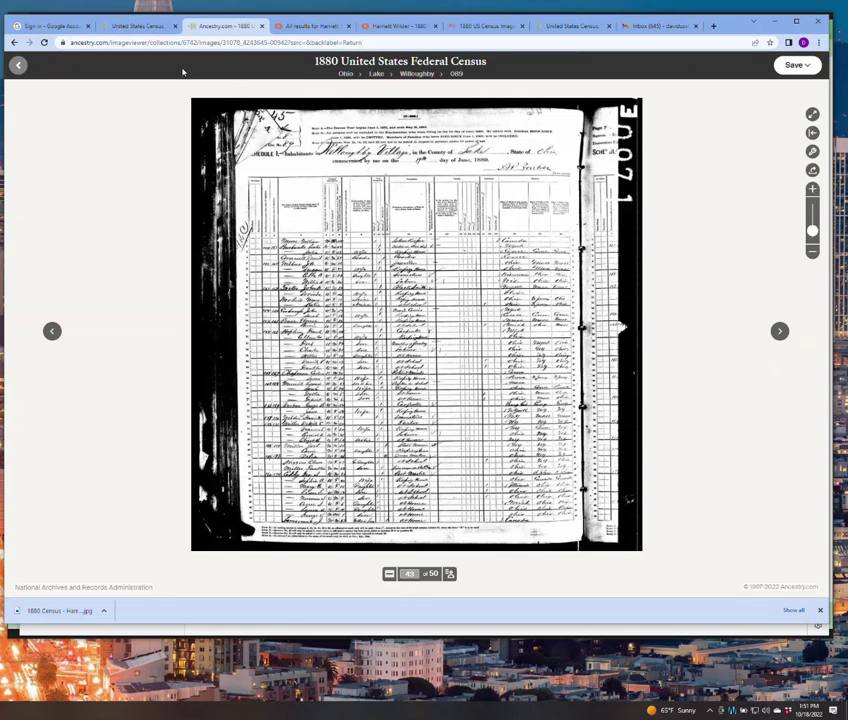
Step: Save Ancestry's census image to Original Downloads, changing the reused FamilySearch name to end 'Ancestry'
{"action": "left_click", "coordinate": [797, 66]}
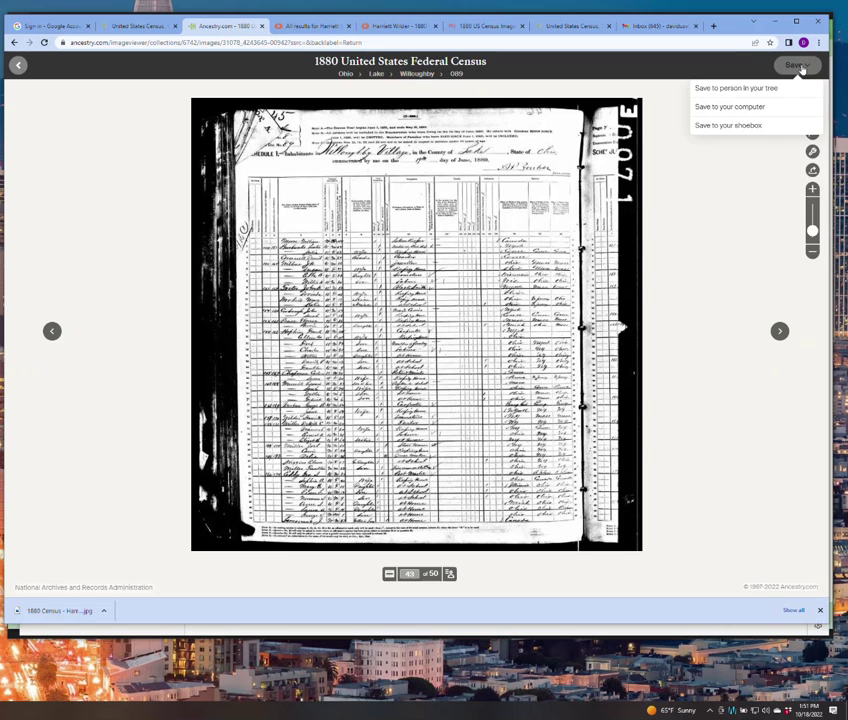
{"action": "left_click", "coordinate": [731, 109]}
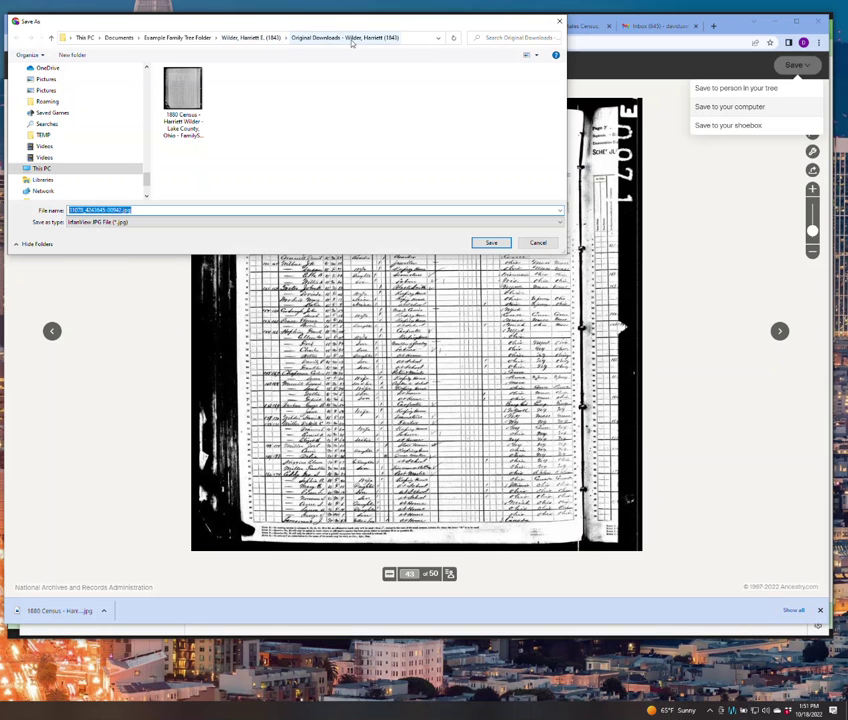
{"action": "left_click", "coordinate": [190, 95]}
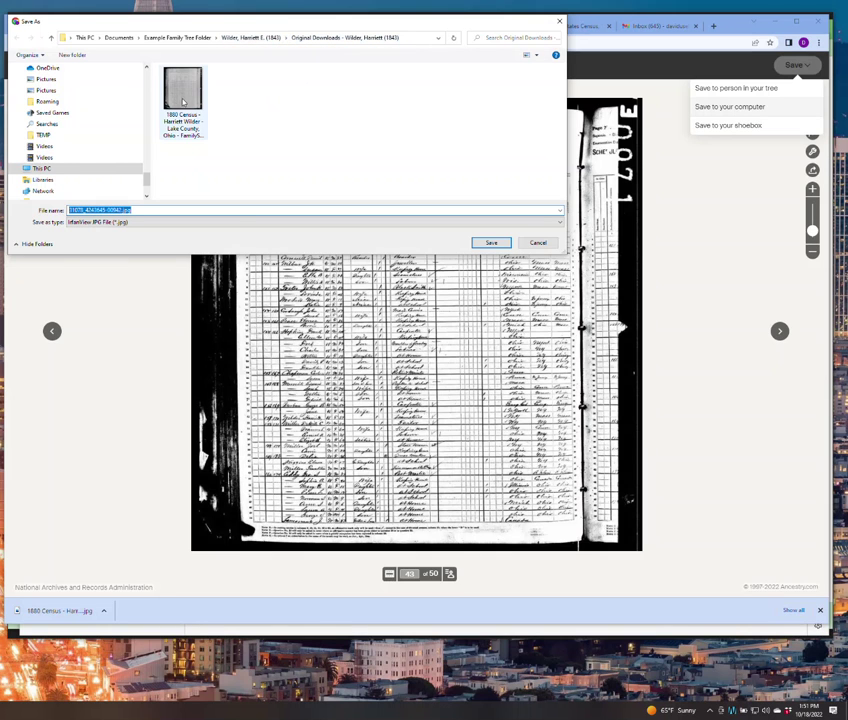
{"action": "left_click", "coordinate": [227, 210]}
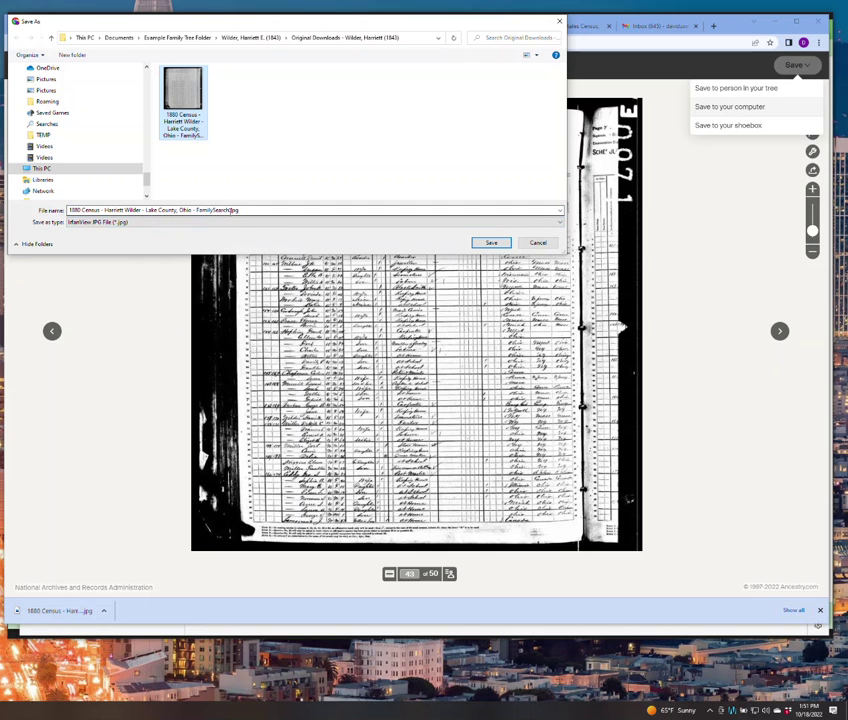
{"action": "key", "text": "ctrl+a"}
{"action": "left_click", "coordinate": [231, 210]}
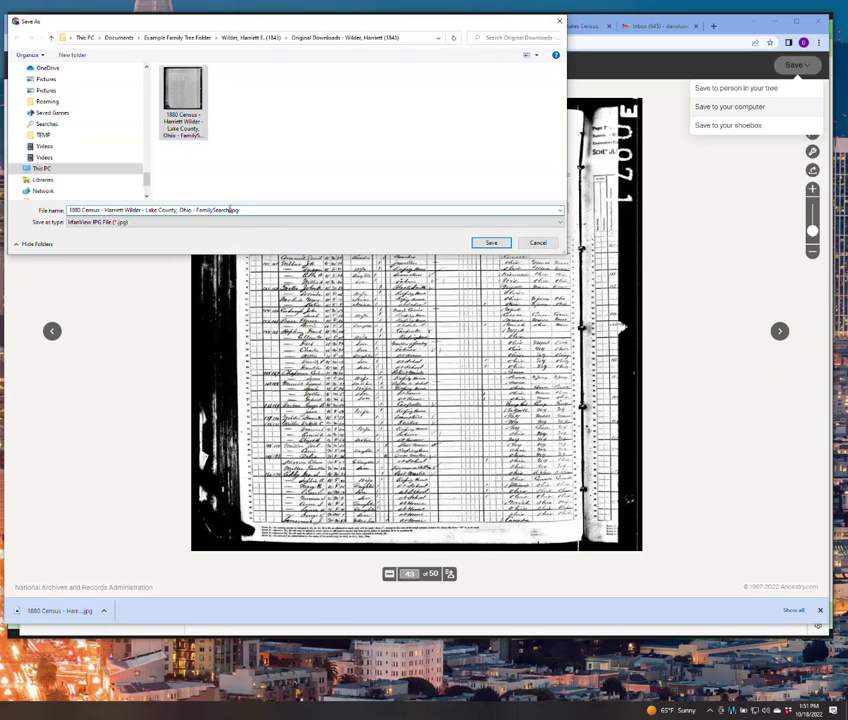
{"action": "left_click_drag", "start_coordinate": [231, 210], "coordinate": [196, 210]}
{"action": "key", "text": "BackSpace"}
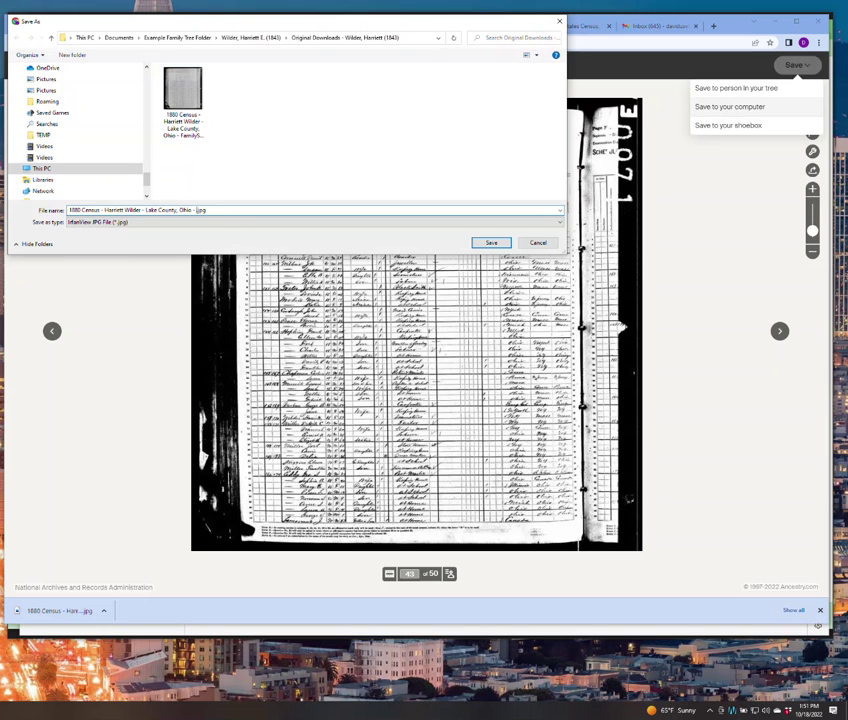
{"action": "type", "text": "Ancestry"}
{"action": "left_click", "coordinate": [491, 243]}
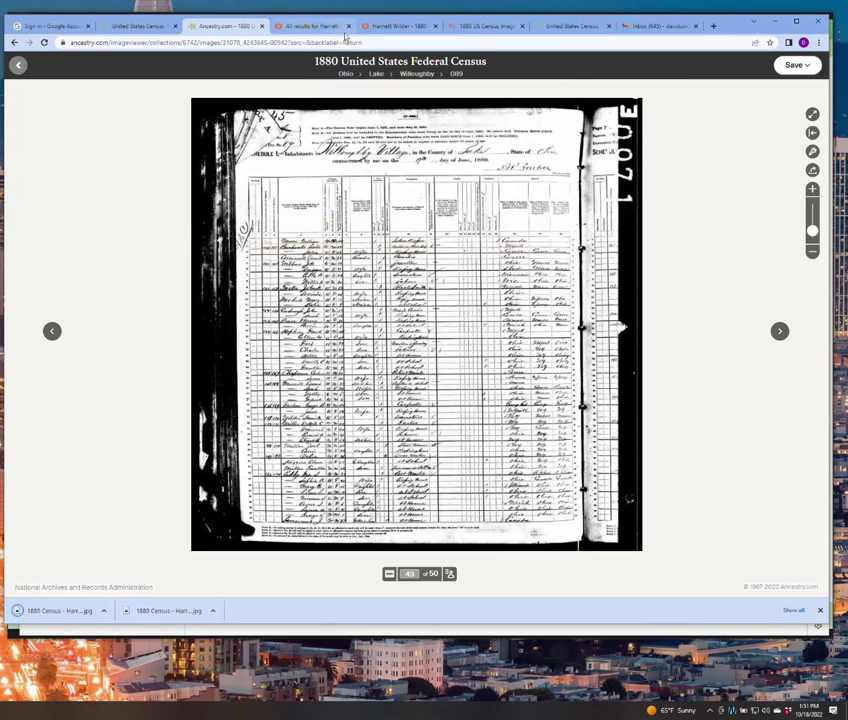
Step: Open the person's MyHeritage 1880 census record and display the image full size
{"action": "left_click", "coordinate": [316, 27]}
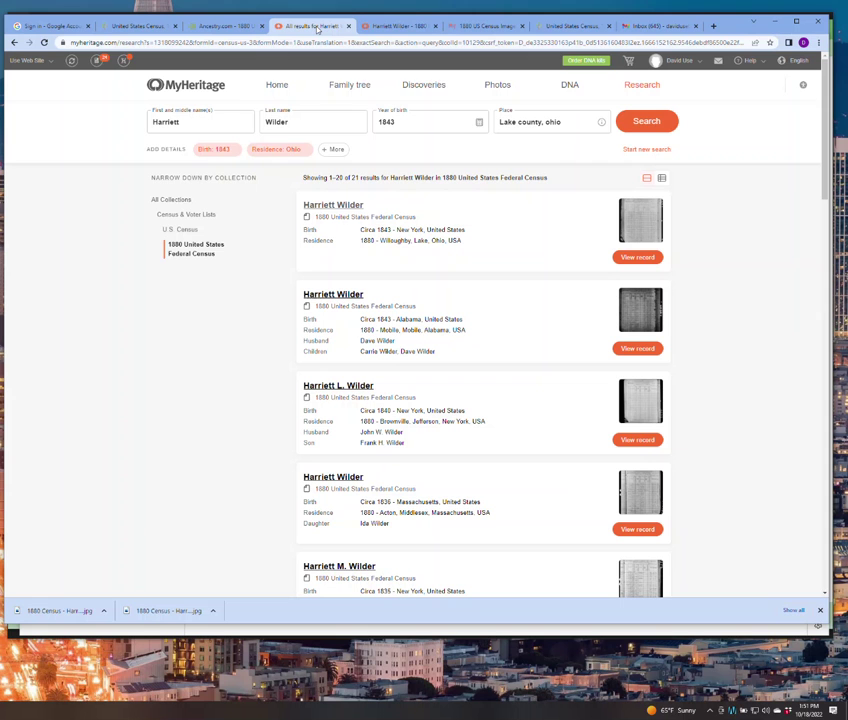
{"action": "left_click", "coordinate": [394, 27]}
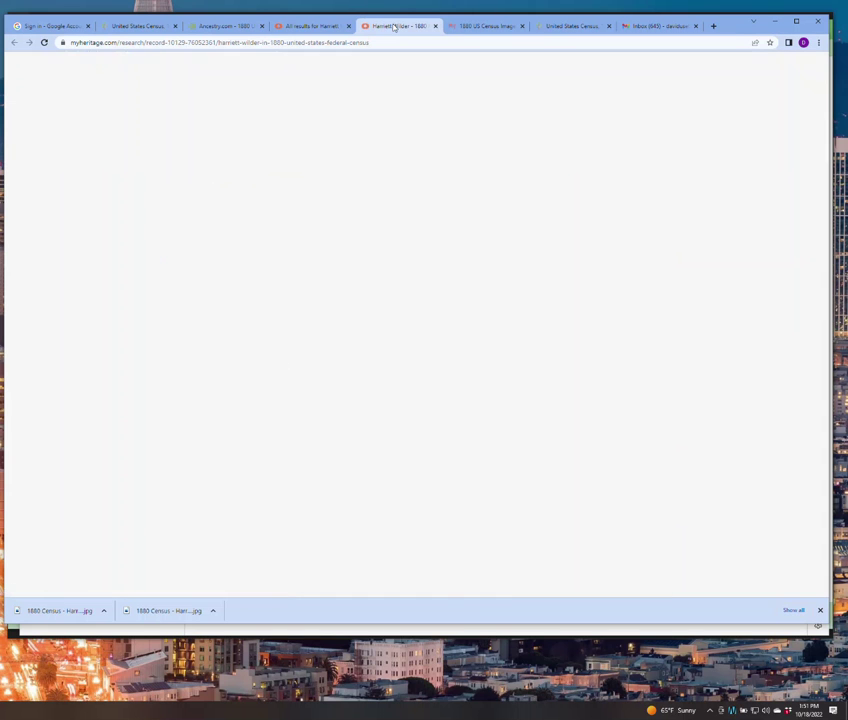
{"action": "mouse_move", "coordinate": [419, 333]}
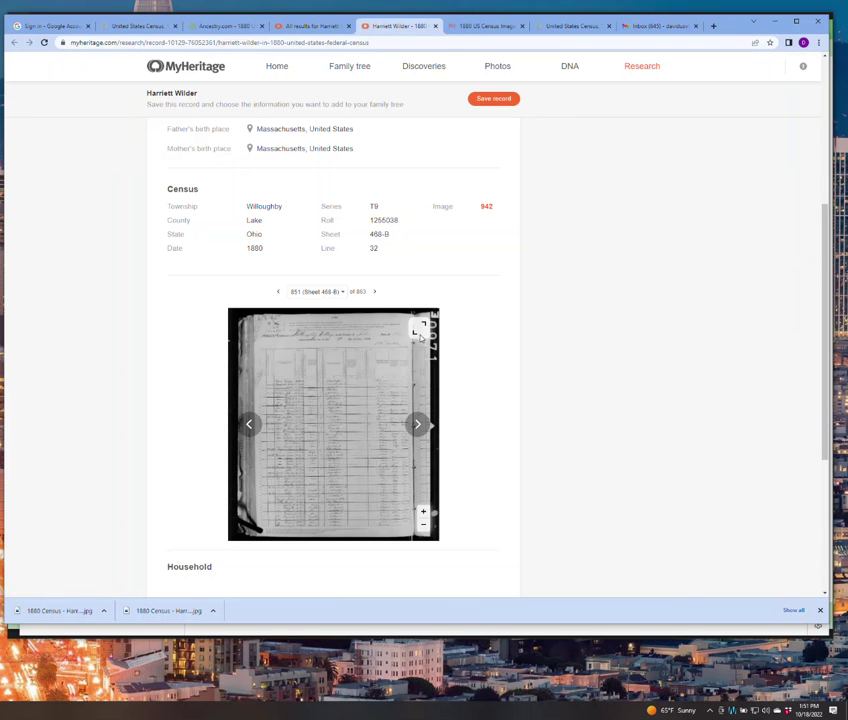
{"action": "scroll", "coordinate": [530, 242], "scroll_direction": "up", "scroll_amount": 3}
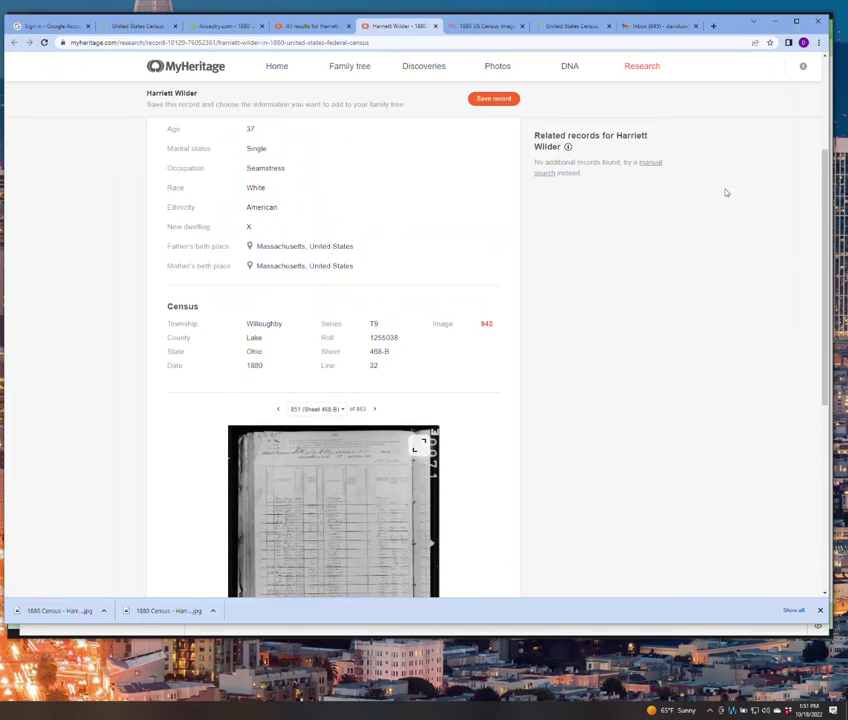
{"action": "scroll", "coordinate": [727, 188], "scroll_direction": "up", "scroll_amount": 5}
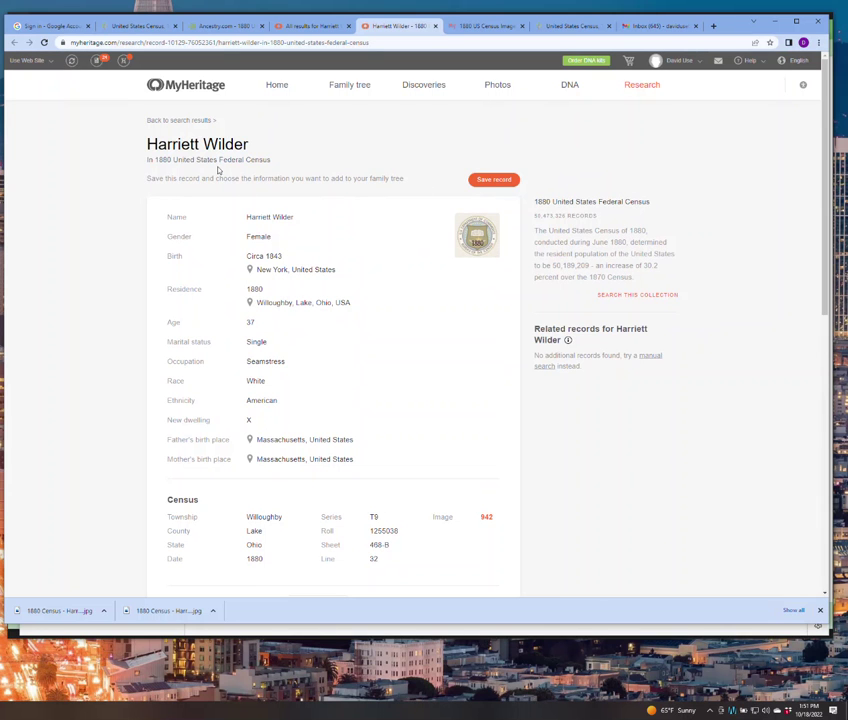
{"action": "scroll", "coordinate": [212, 268], "scroll_direction": "down", "scroll_amount": 4}
{"action": "scroll", "coordinate": [212, 268], "scroll_direction": "down", "scroll_amount": 2}
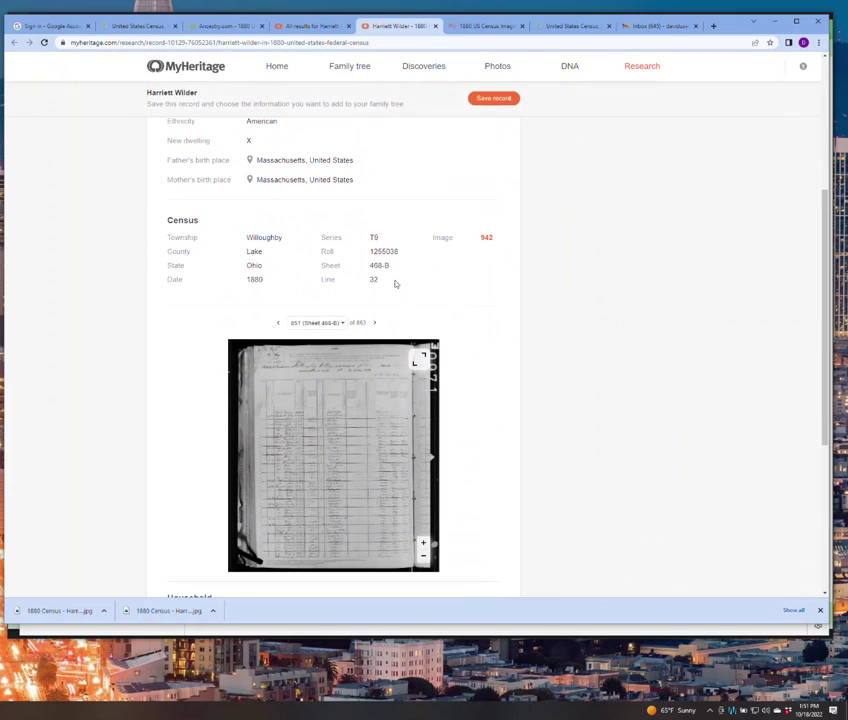
{"action": "left_click", "coordinate": [421, 362]}
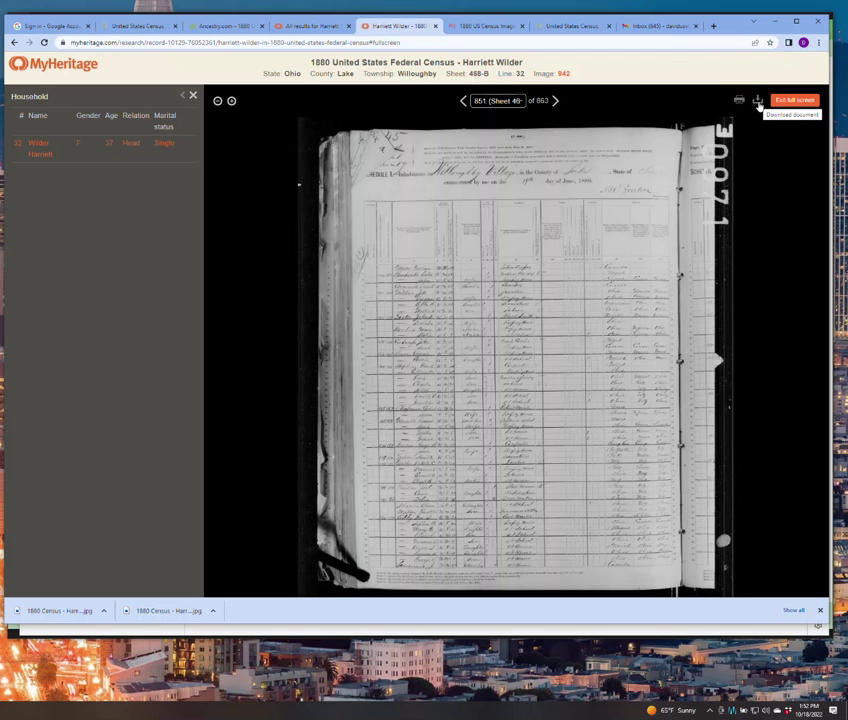
{"action": "left_click", "coordinate": [757, 102]}
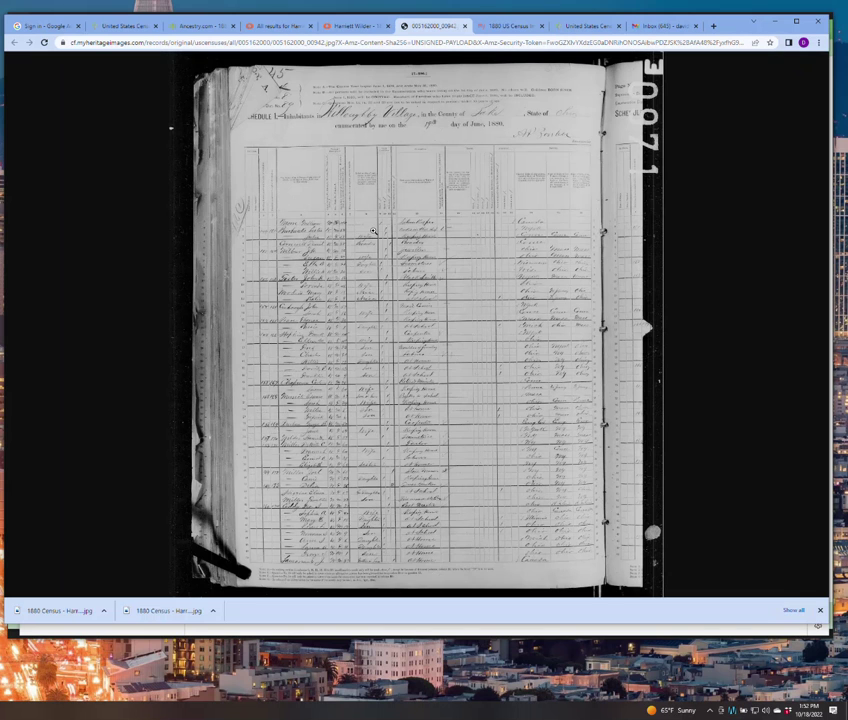
Step: Save the image to Original Downloads, replacing FamilySearch with MyHeritage in the reused file name
{"action": "right_click", "coordinate": [373, 231]}
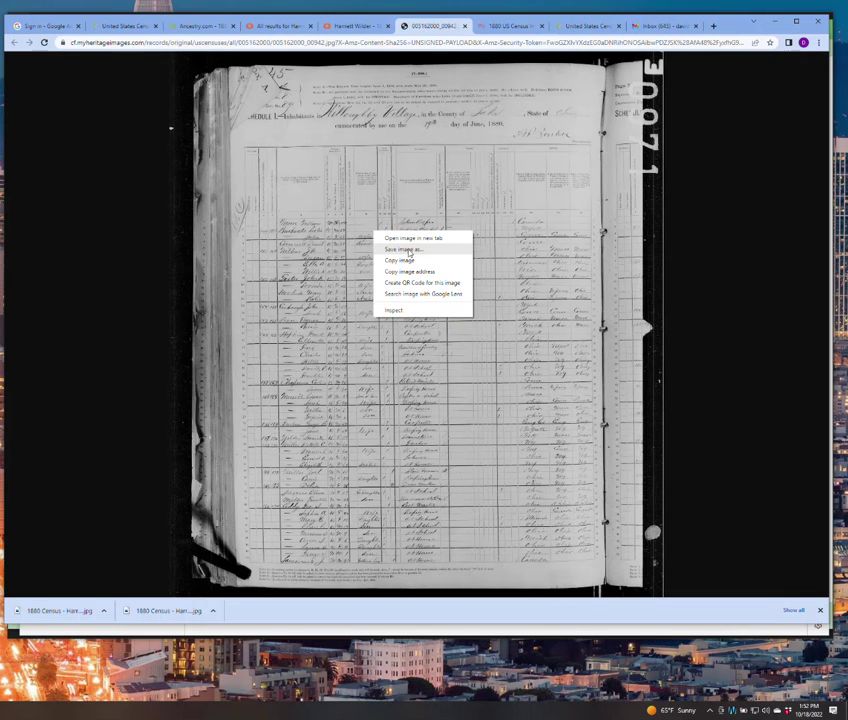
{"action": "left_click", "coordinate": [408, 251]}
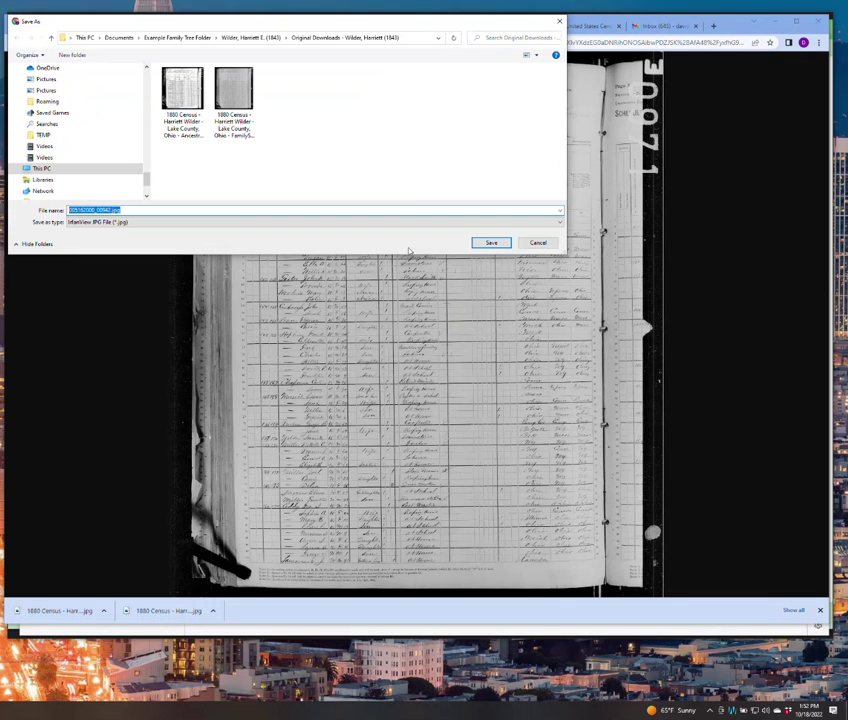
{"action": "left_click", "coordinate": [233, 90]}
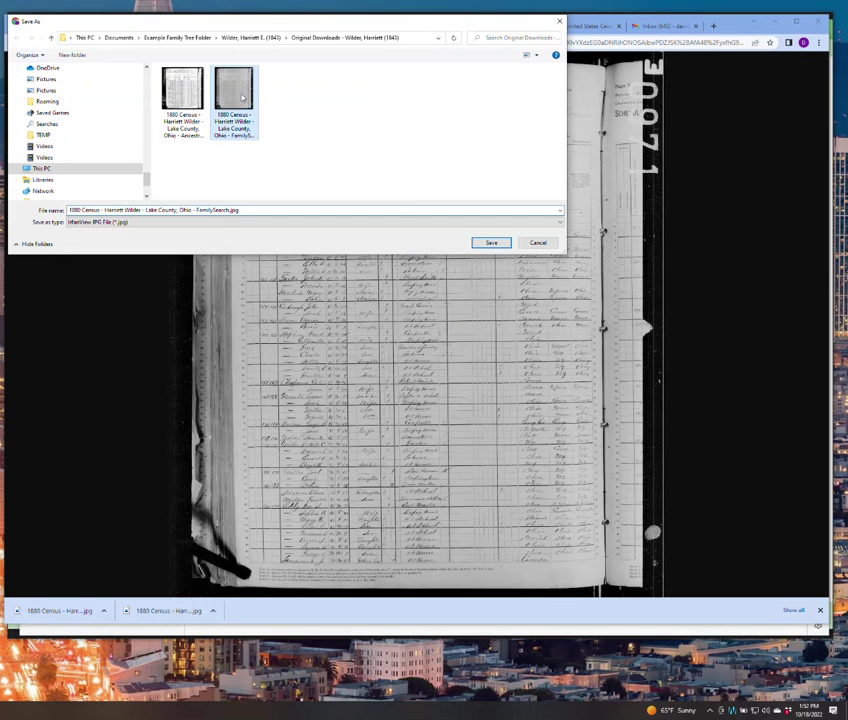
{"action": "left_click", "coordinate": [229, 210]}
{"action": "key", "text": "ctrl+a"}
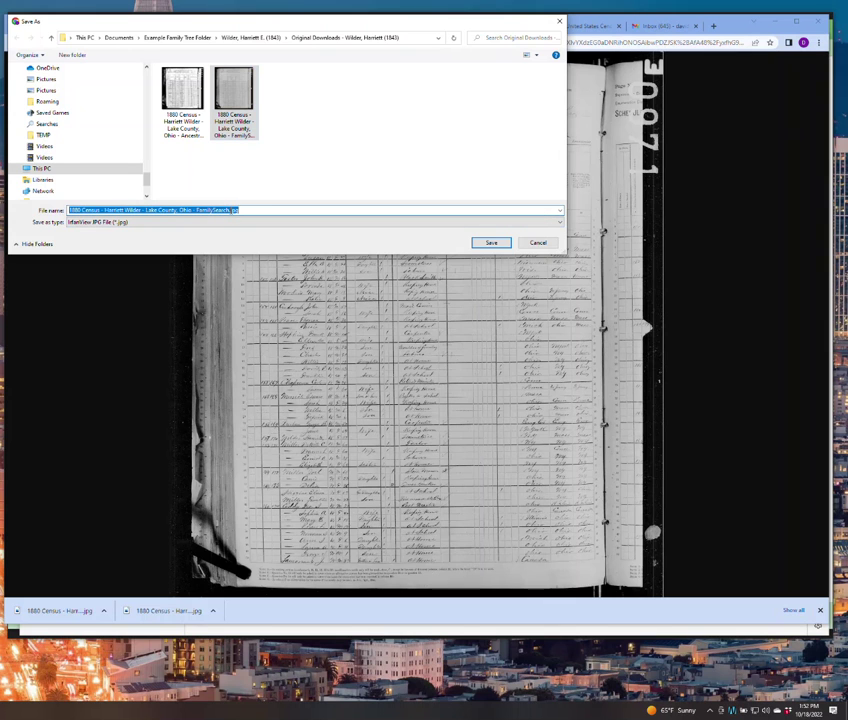
{"action": "left_click", "coordinate": [531, 55]}
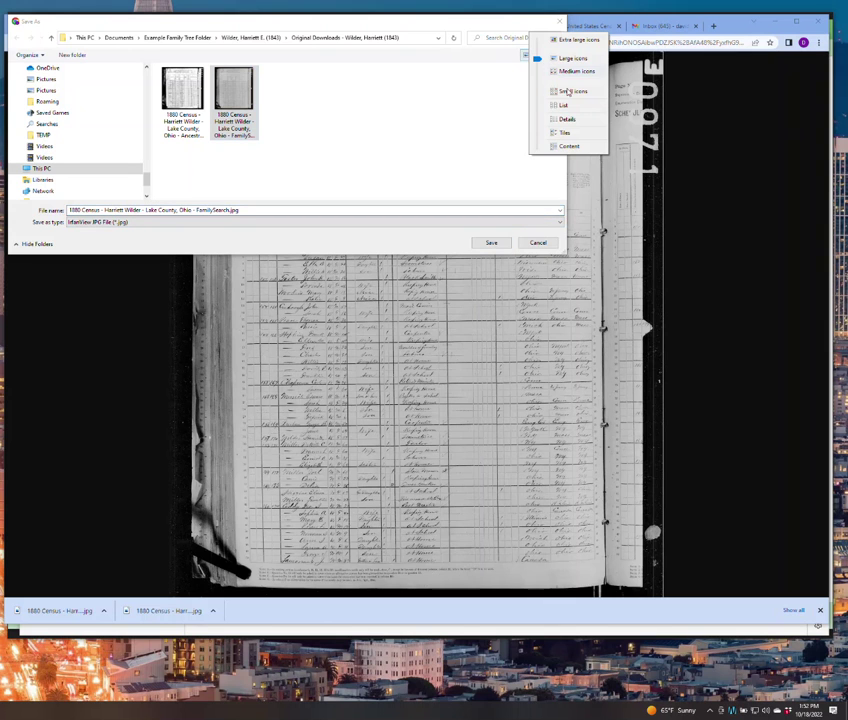
{"action": "left_click", "coordinate": [566, 119]}
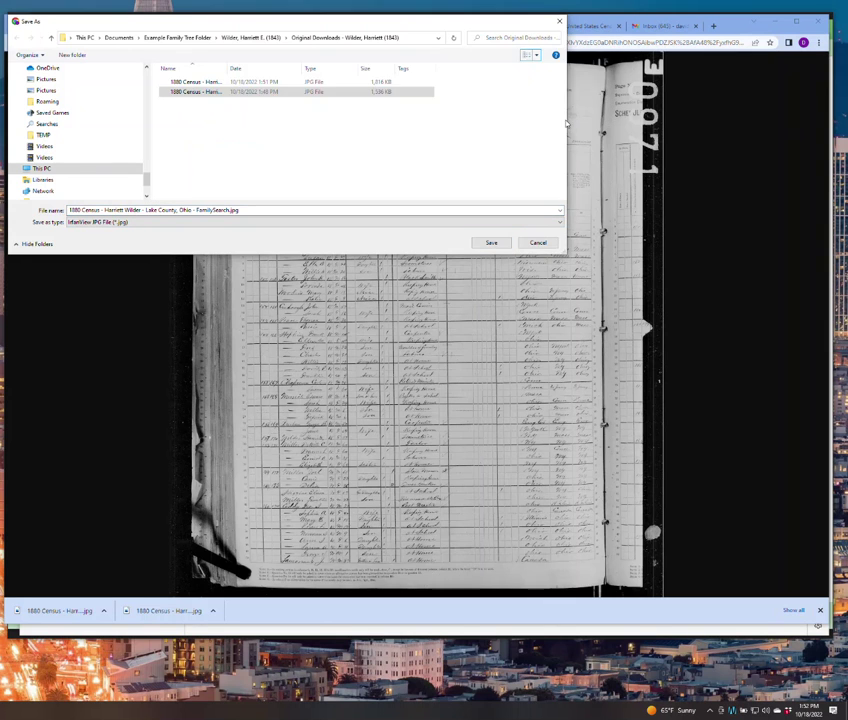
{"action": "left_click", "coordinate": [222, 211]}
{"action": "double_click", "coordinate": [212, 210]}
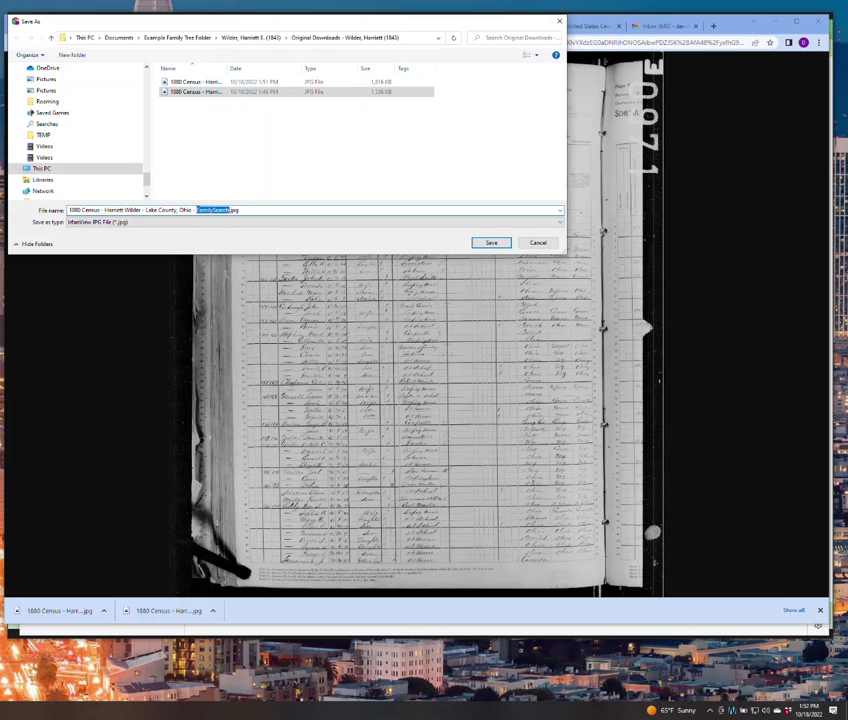
{"action": "type", "text": "MyH"}
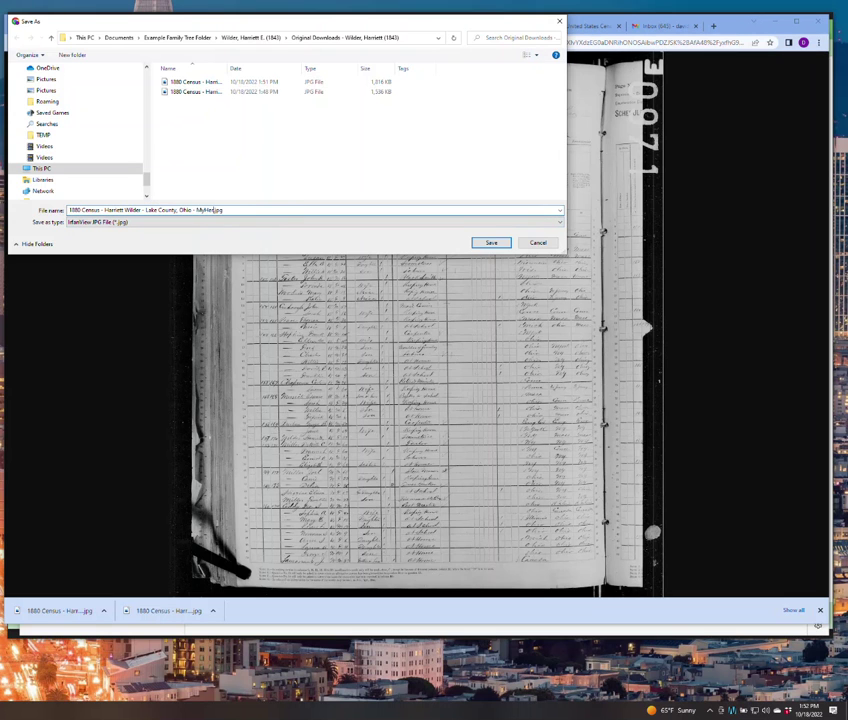
{"action": "type", "text": "ritage"}
{"action": "left_click", "coordinate": [491, 243]}
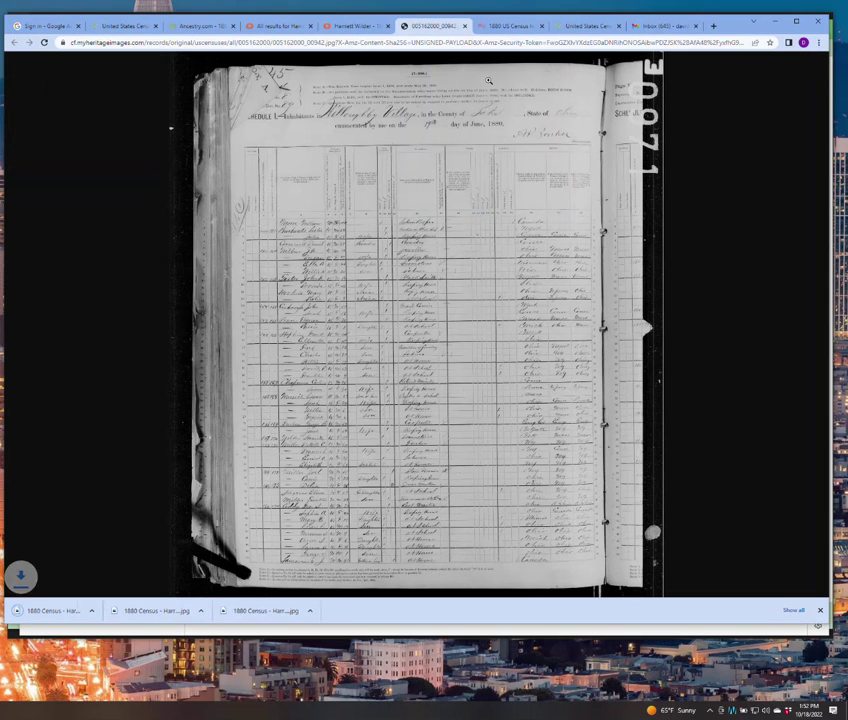
Step: Save a second copy of the MyHeritage census image under its name with (2) before .jpg
{"action": "left_click", "coordinate": [358, 29]}
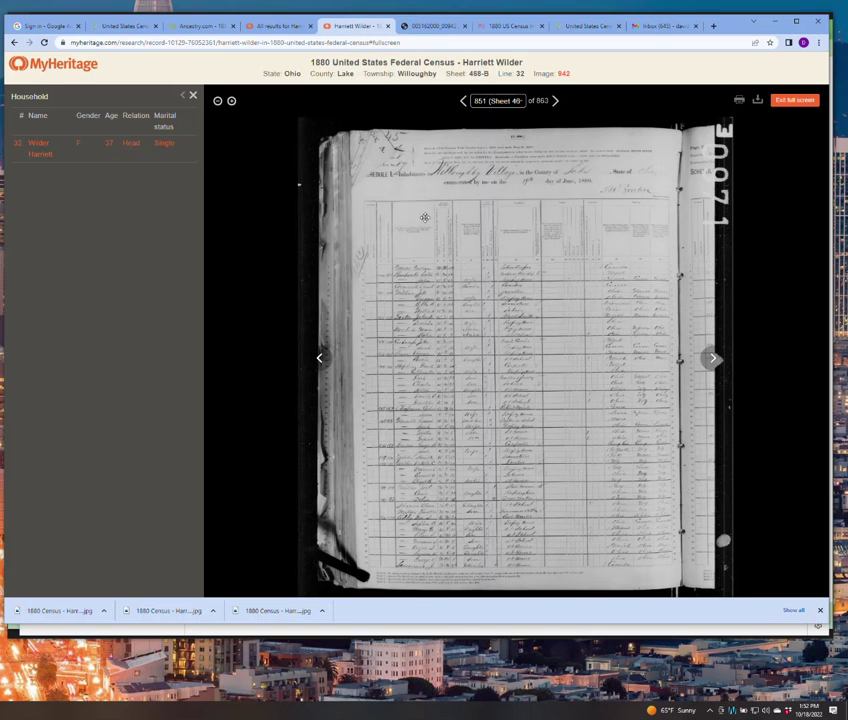
{"action": "right_click", "coordinate": [533, 288]}
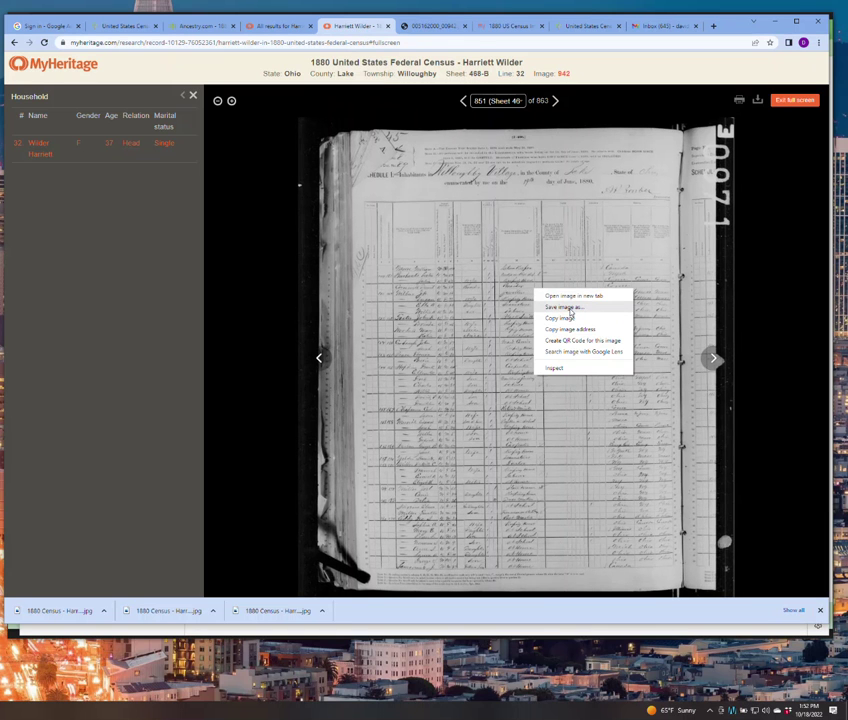
{"action": "left_click", "coordinate": [570, 309]}
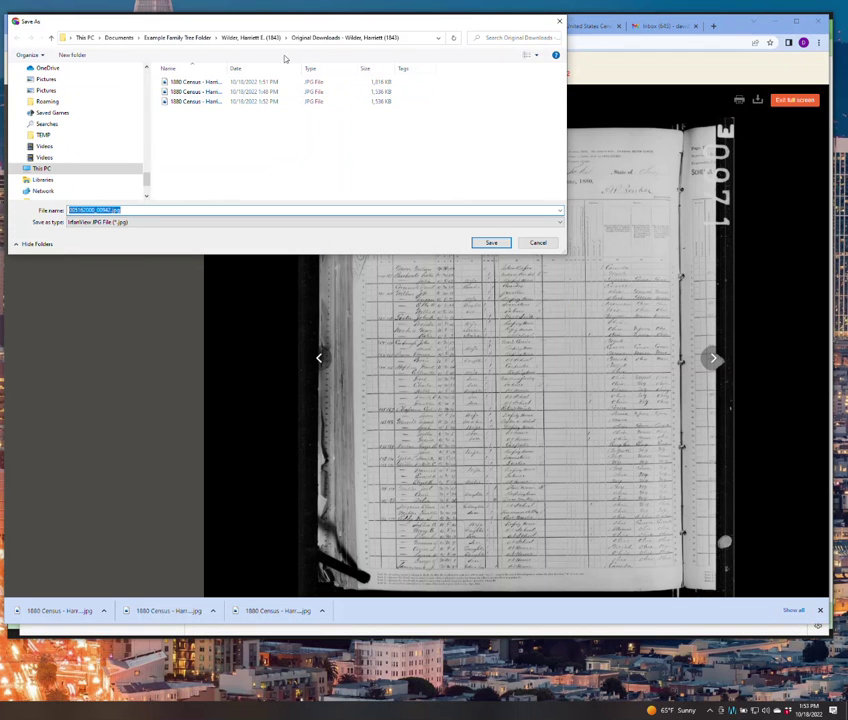
{"action": "left_click_drag", "start_coordinate": [230, 66], "coordinate": [397, 66]}
{"action": "left_click", "coordinate": [309, 103]}
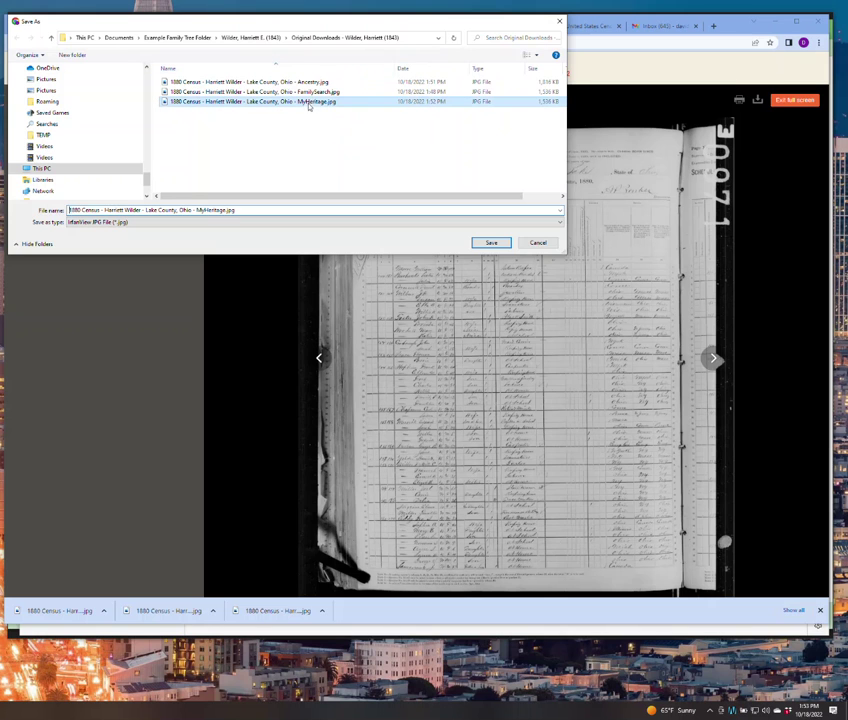
{"action": "left_click", "coordinate": [228, 210]}
{"action": "left_click", "coordinate": [238, 209]}
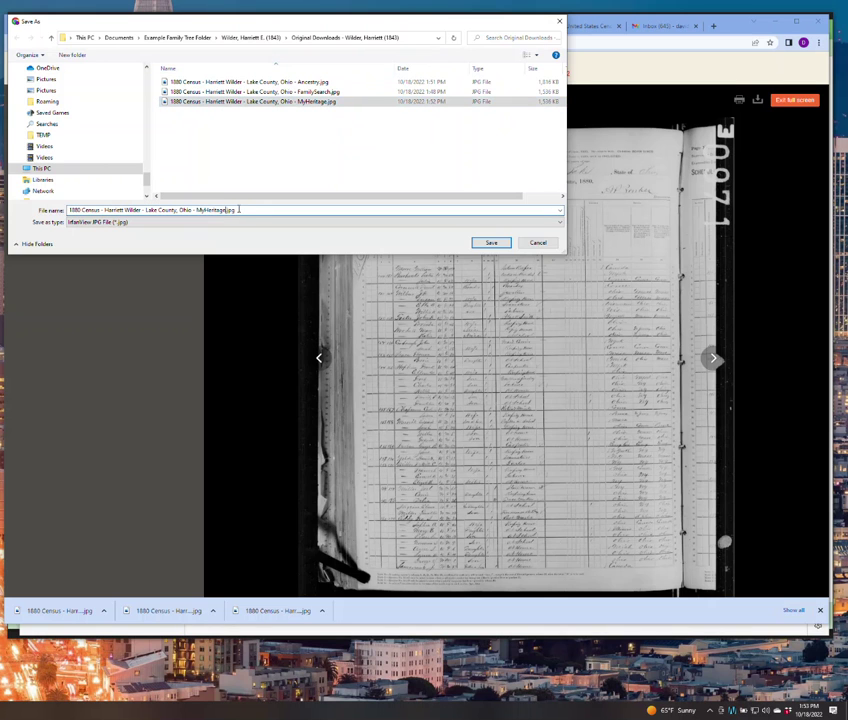
{"action": "key", "text": "Left"}
{"action": "key", "text": "Left"}
{"action": "key", "text": "Left"}
{"action": "key", "text": "Left"}
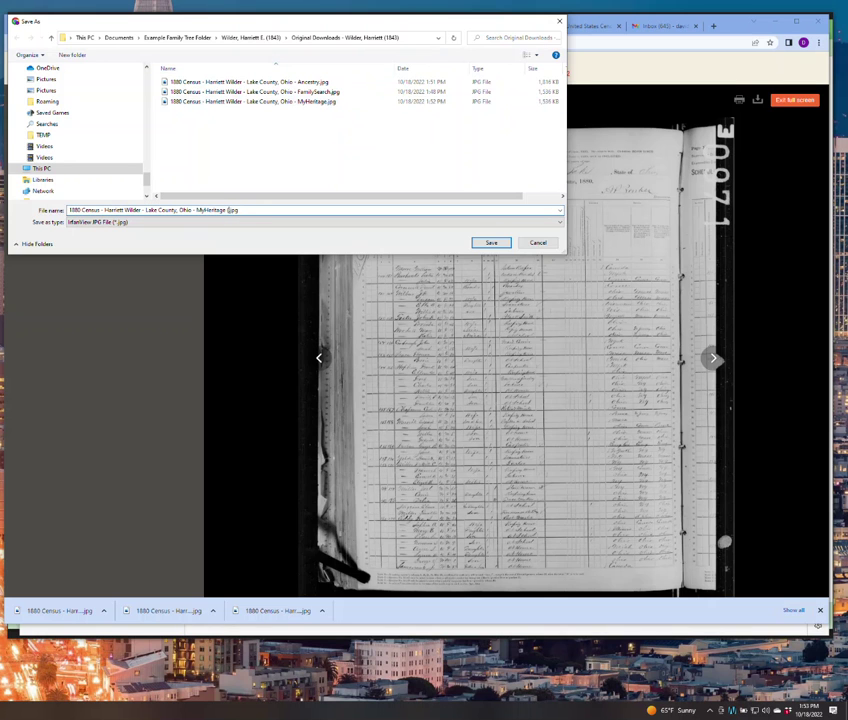
{"action": "left_click", "coordinate": [491, 242]}
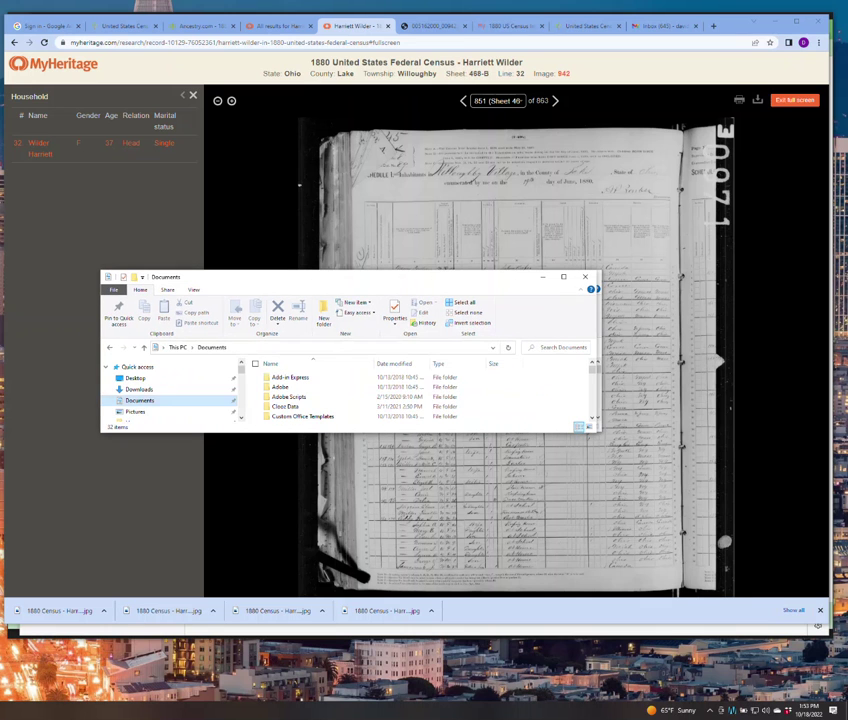
Step: Open the Example Family Tree folder, then the person's 1843 folder, then Original Downloads
{"action": "scroll", "coordinate": [296, 405], "scroll_direction": "down", "scroll_amount": 2}
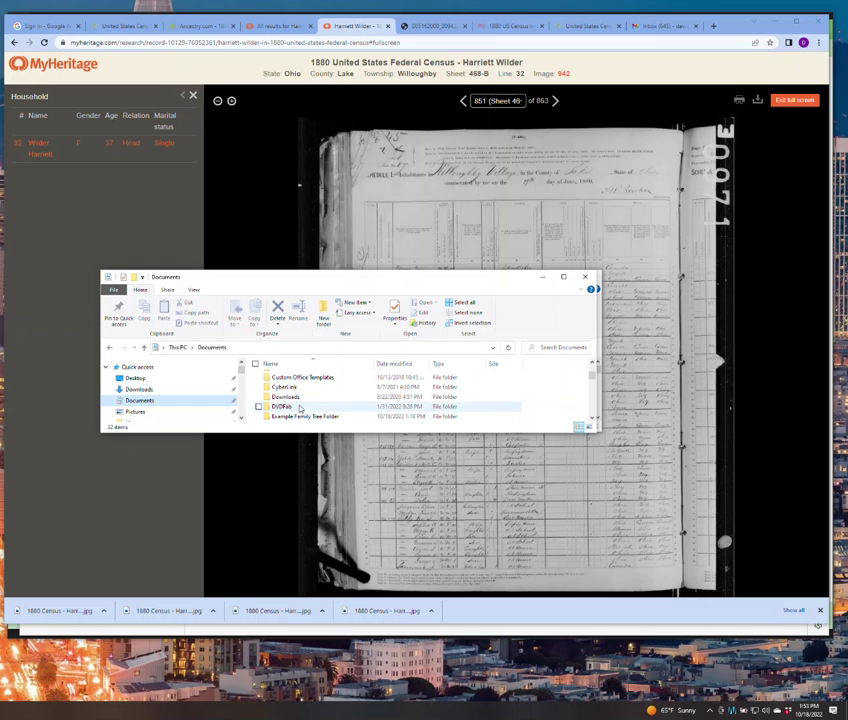
{"action": "left_click", "coordinate": [299, 417]}
{"action": "double_click", "coordinate": [299, 417]}
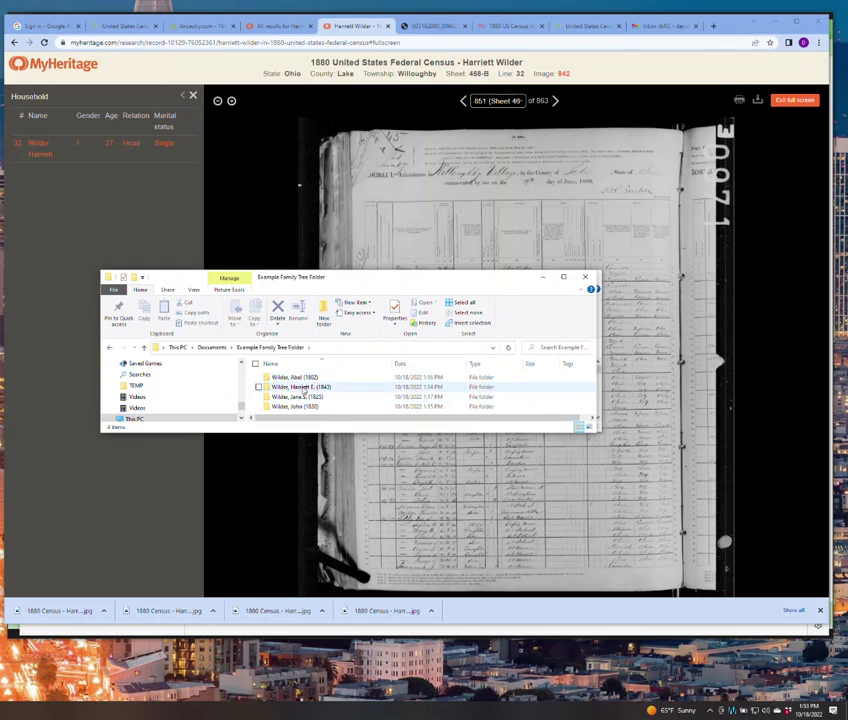
{"action": "double_click", "coordinate": [300, 388]}
{"action": "double_click", "coordinate": [325, 377]}
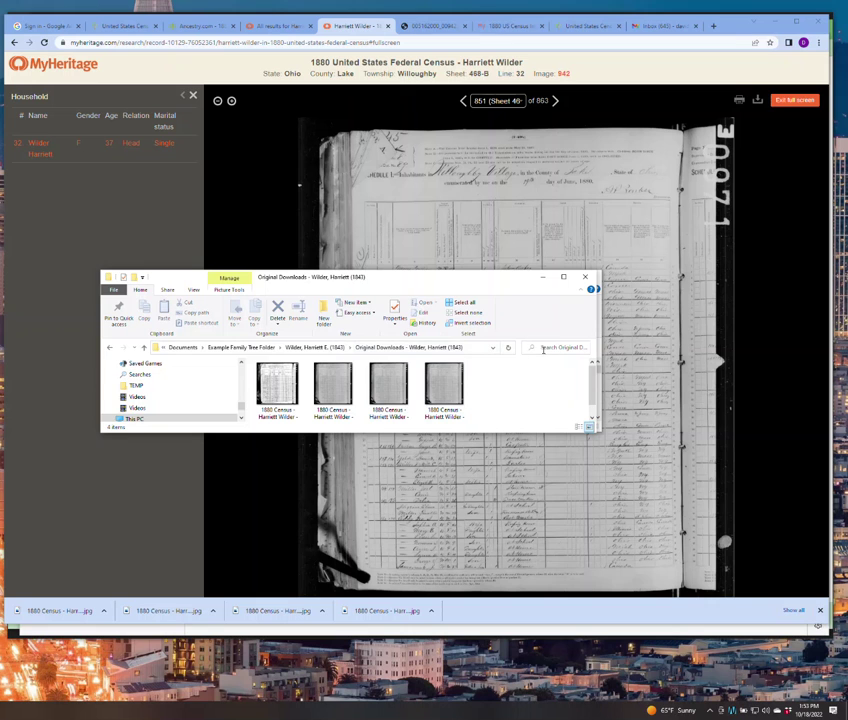
Step: Show the four 1880 Census JPGs in Details view, widening the window and Name column
{"action": "left_click", "coordinate": [193, 289]}
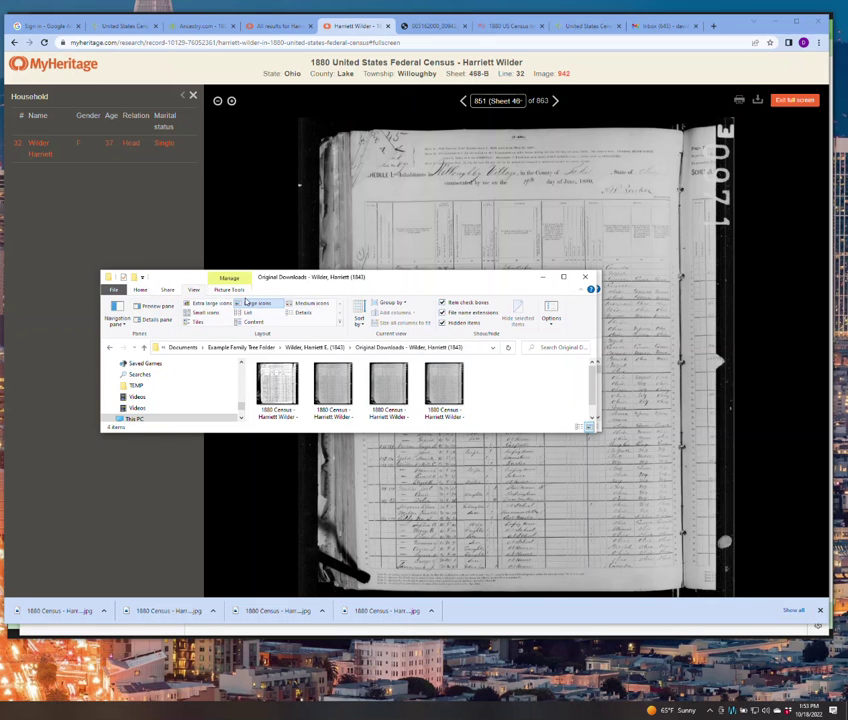
{"action": "left_click", "coordinate": [302, 312]}
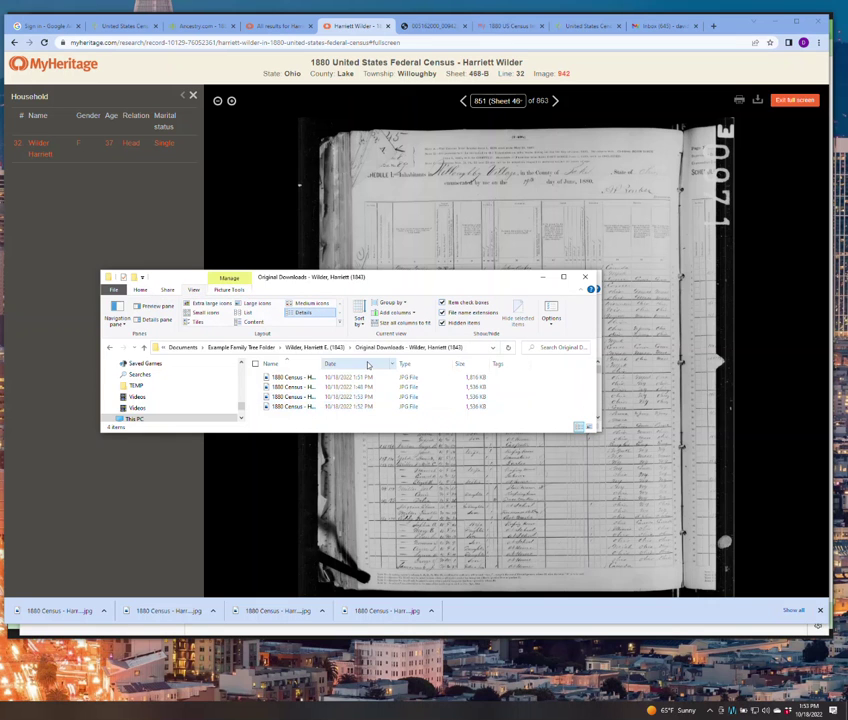
{"action": "left_click_drag", "start_coordinate": [321, 363], "coordinate": [428, 363]}
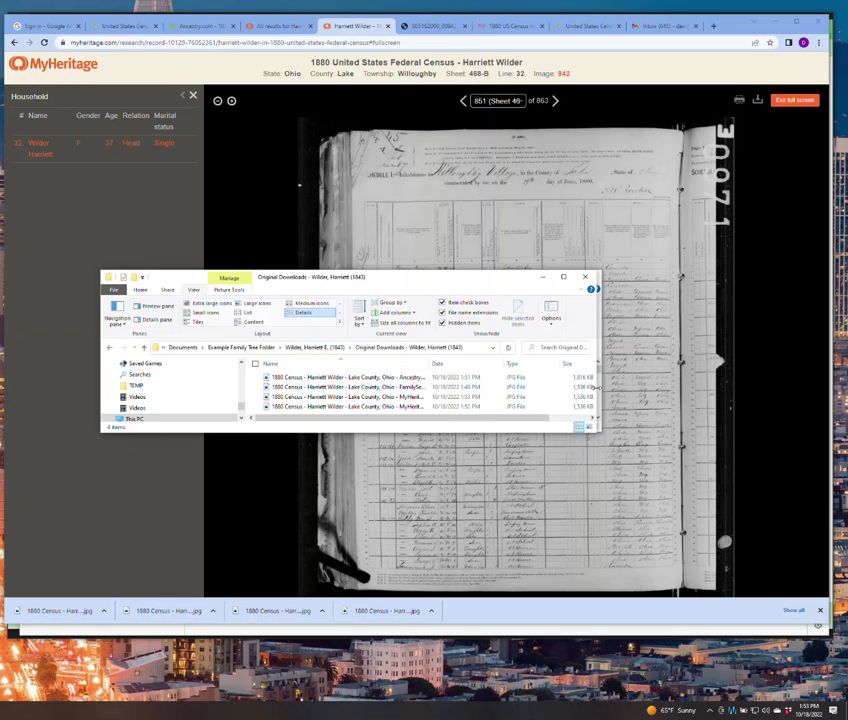
{"action": "left_click_drag", "start_coordinate": [595, 388], "coordinate": [756, 375]}
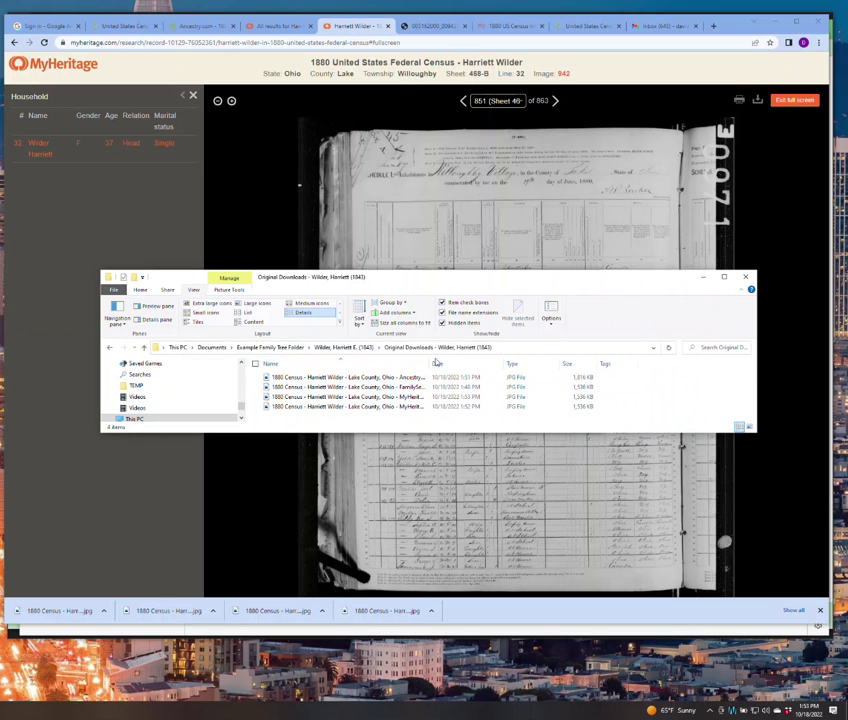
{"action": "left_click_drag", "start_coordinate": [466, 361], "coordinate": [483, 362]}
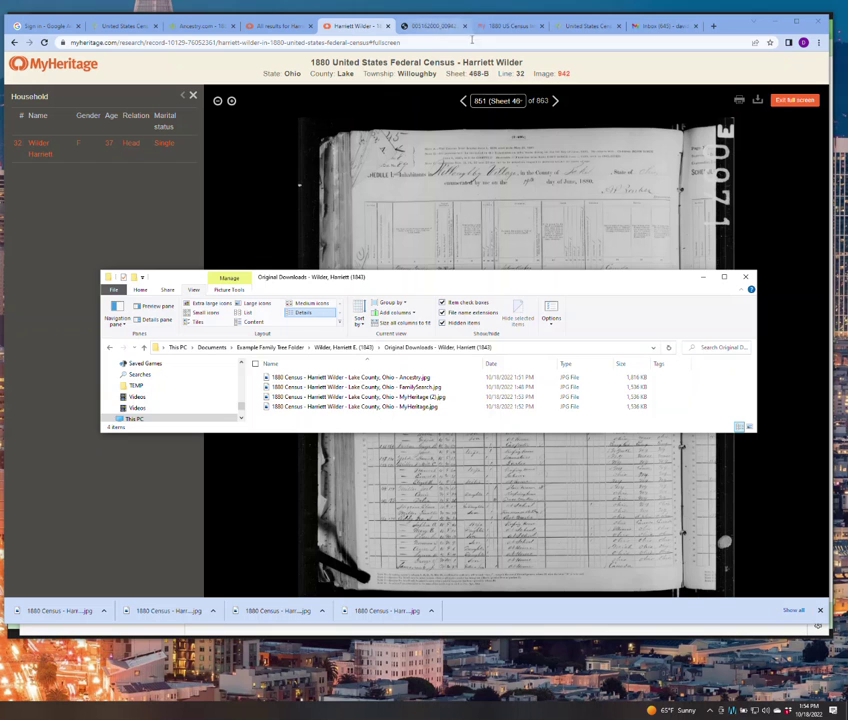
Step: Bring the Findmypast census image forward and start its Download record
{"action": "left_click", "coordinate": [529, 66]}
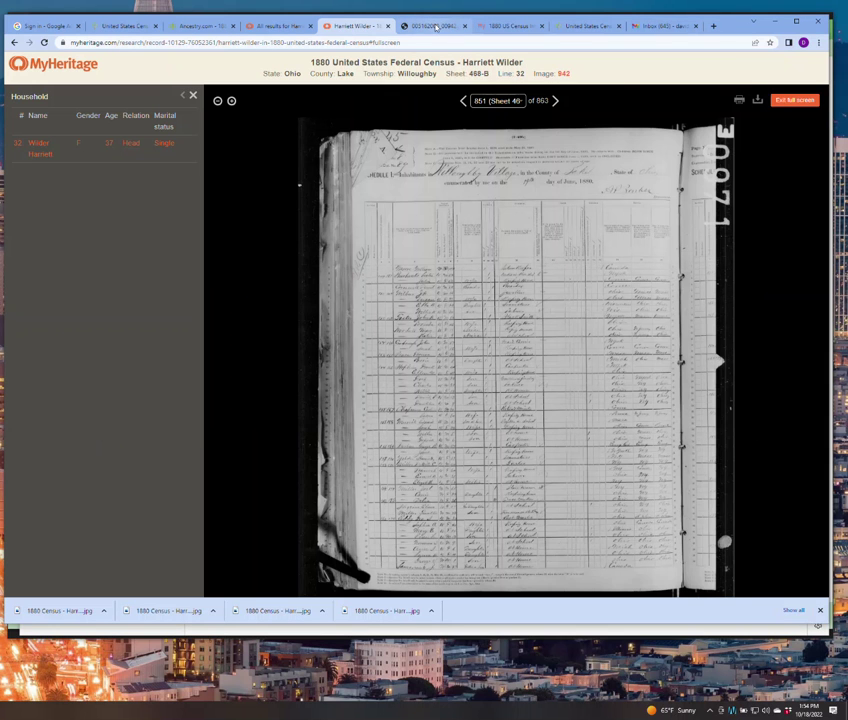
{"action": "left_click", "coordinate": [511, 27]}
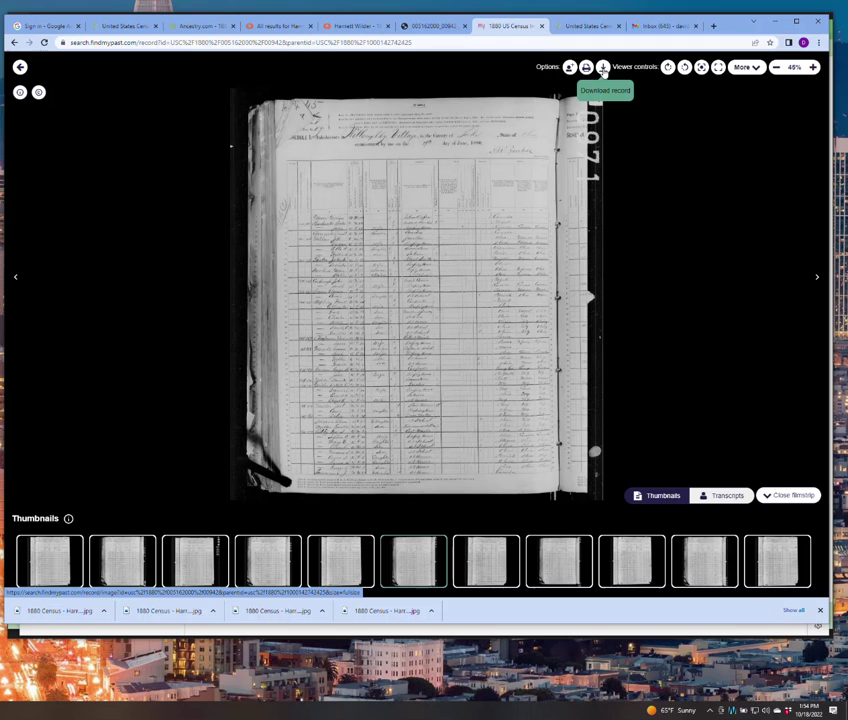
{"action": "left_click", "coordinate": [603, 68]}
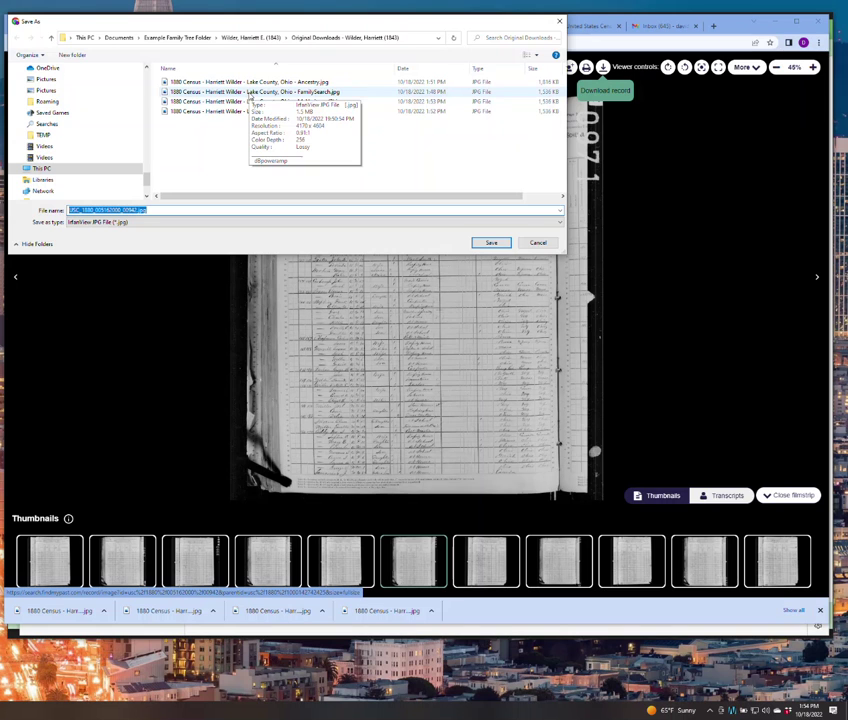
Step: Reuse the MyHeritage file's name, replacing MyHeritage with FindMyPast in the save name
{"action": "left_click", "coordinate": [245, 112]}
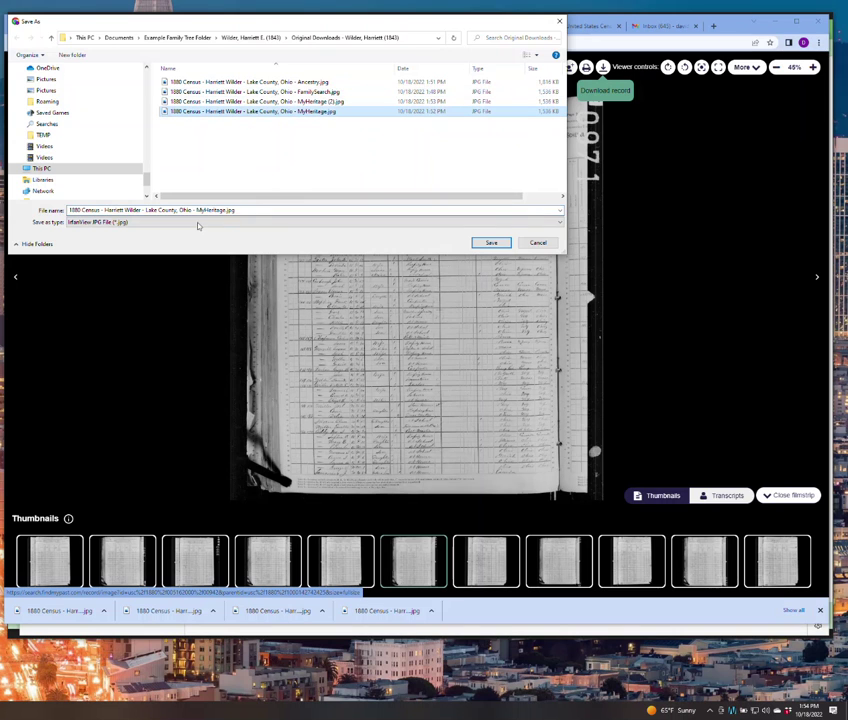
{"action": "left_click", "coordinate": [236, 210]}
{"action": "left_click_drag", "start_coordinate": [226, 210], "coordinate": [199, 210]}
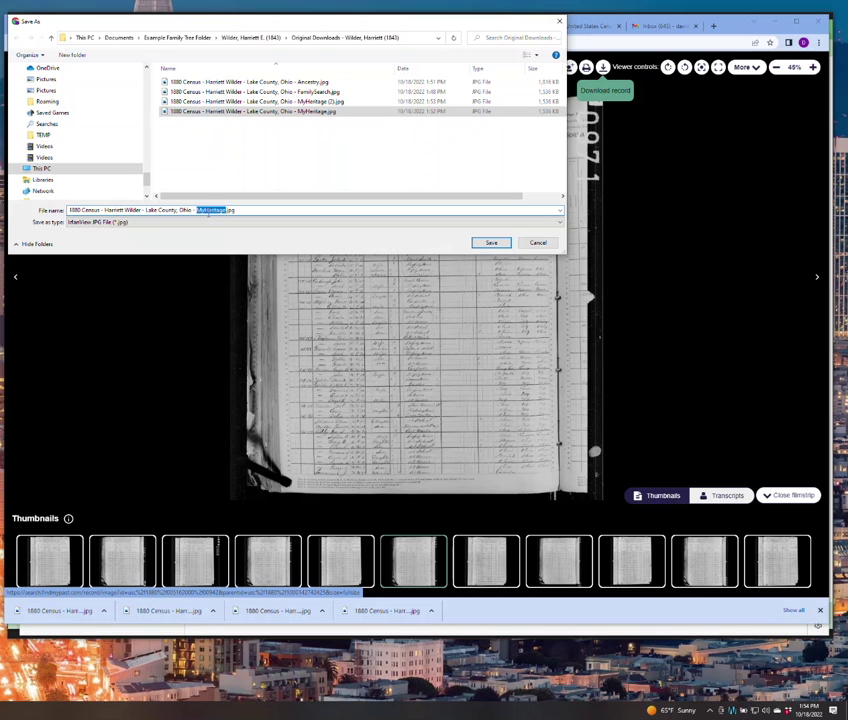
{"action": "type", "text": "Find"}
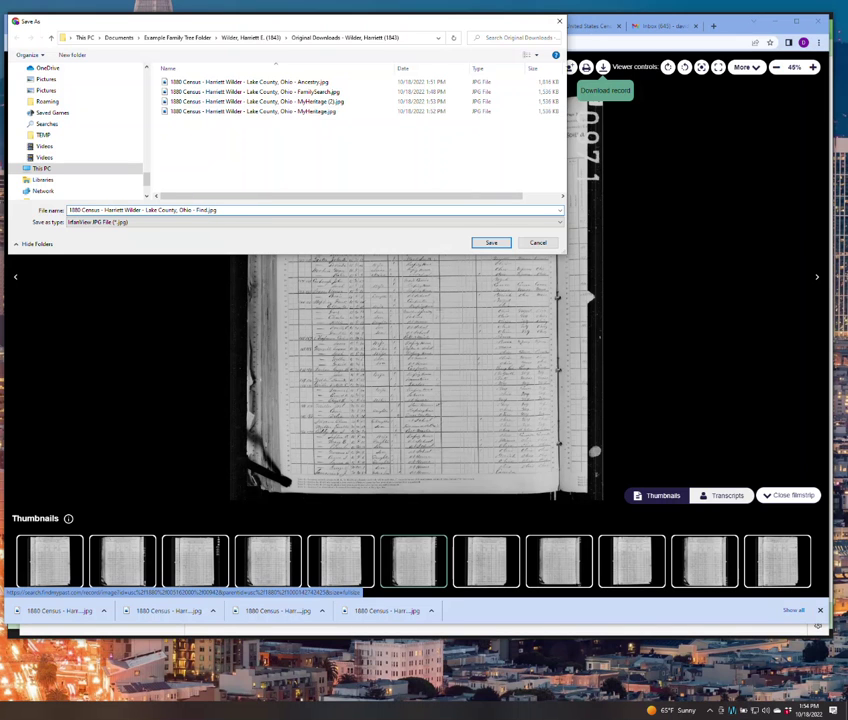
{"action": "type", "text": "MyPast"}
Step: Save the FindMyPast JPG, then save a PNG copy named 'FindmyPost' plus the ancestor's name
{"action": "left_click", "coordinate": [491, 243]}
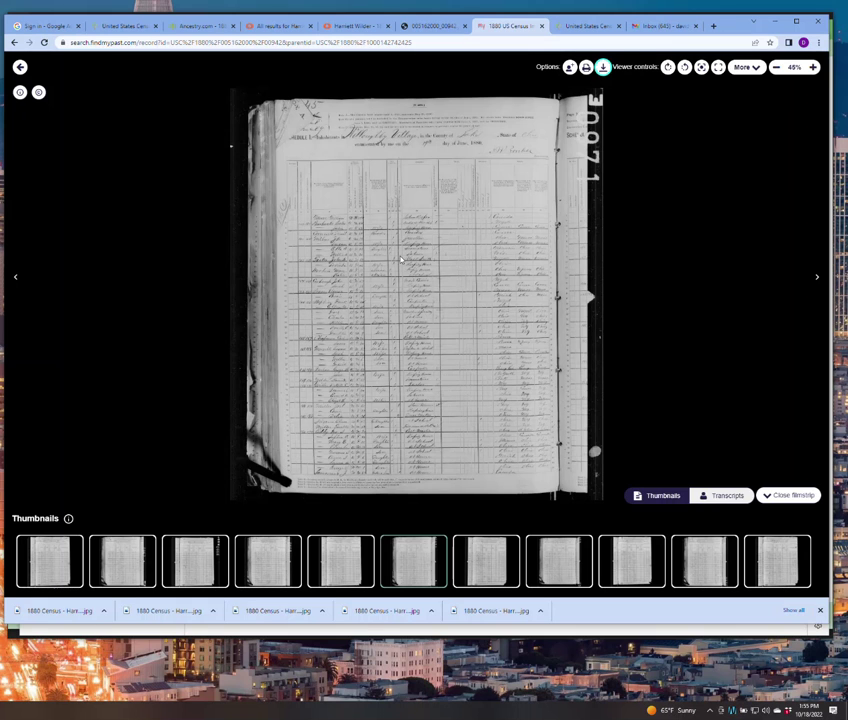
{"action": "right_click", "coordinate": [401, 259]}
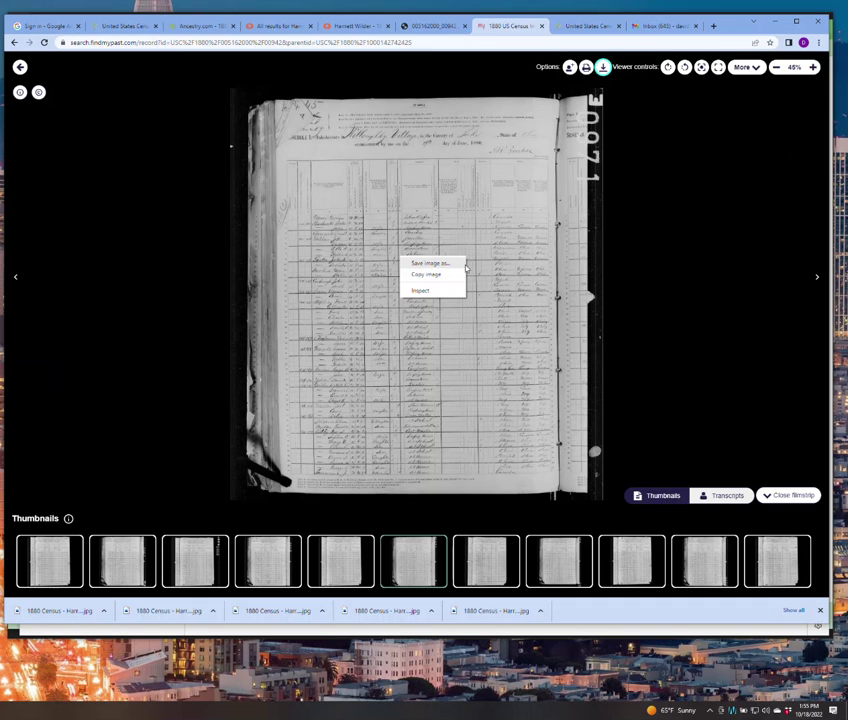
{"action": "left_click", "coordinate": [443, 270]}
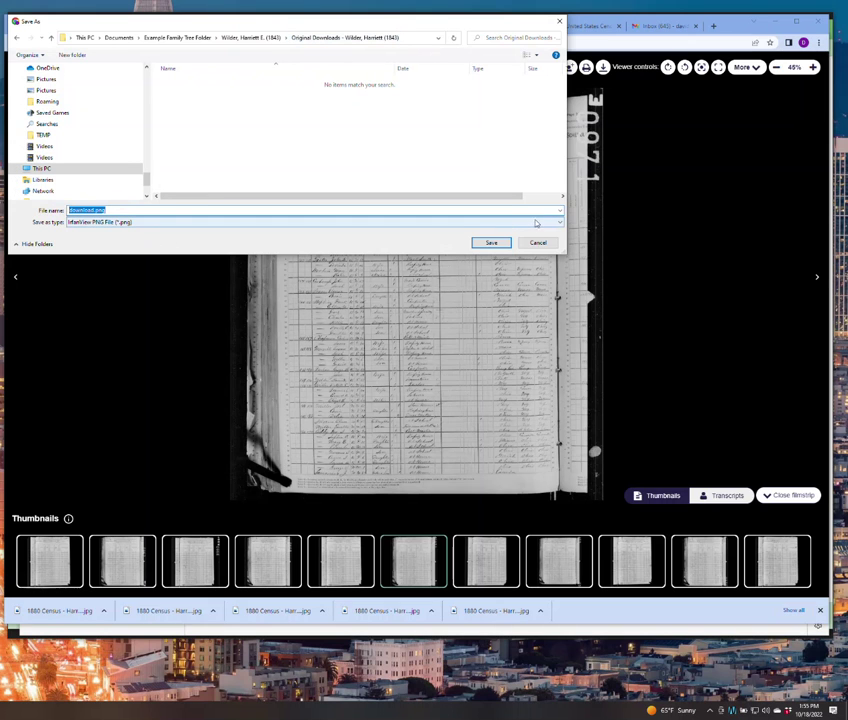
{"action": "left_click", "coordinate": [93, 210]}
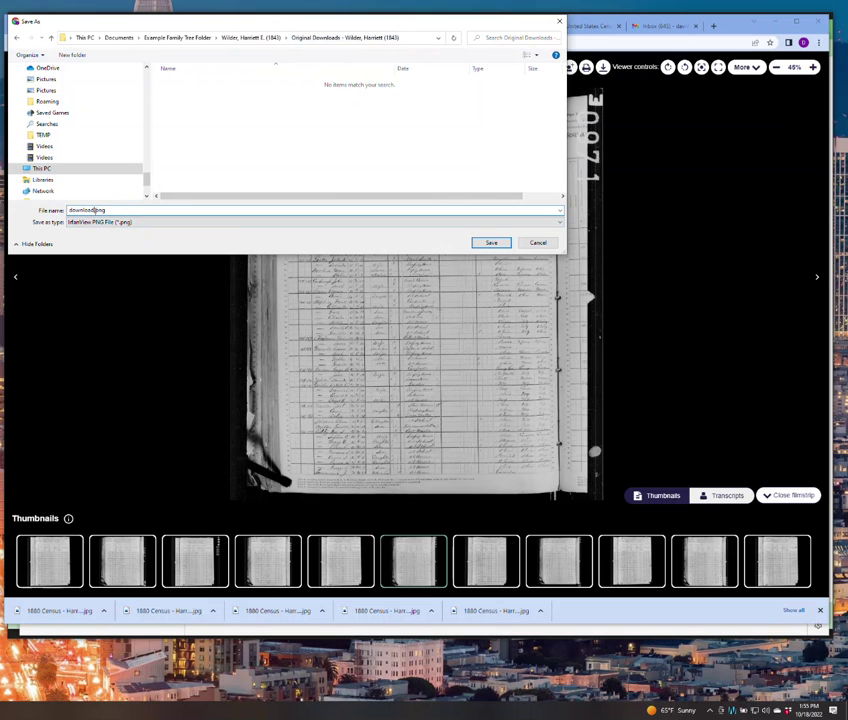
{"action": "left_click_drag", "start_coordinate": [93, 210], "coordinate": [42, 210]}
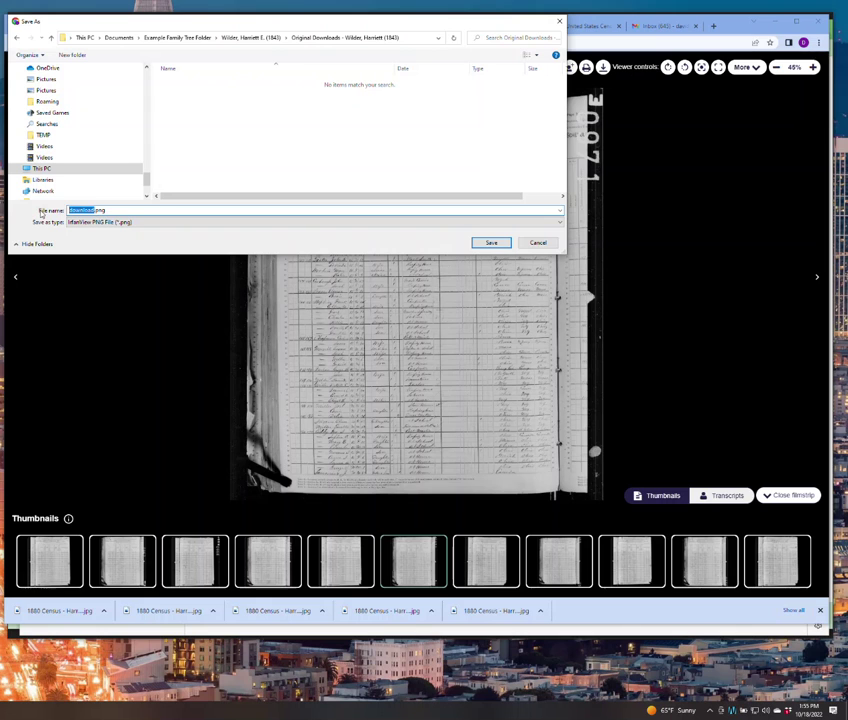
{"action": "type", "text": "FindmyP"}
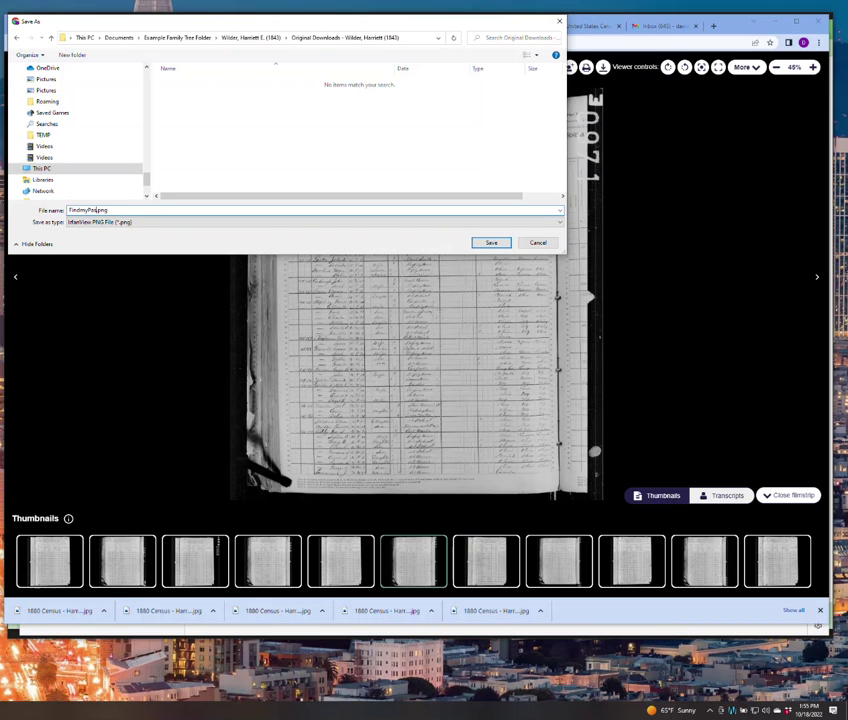
{"action": "type", "text": "ost Harriett Wilder"}
{"action": "left_click", "coordinate": [500, 243]}
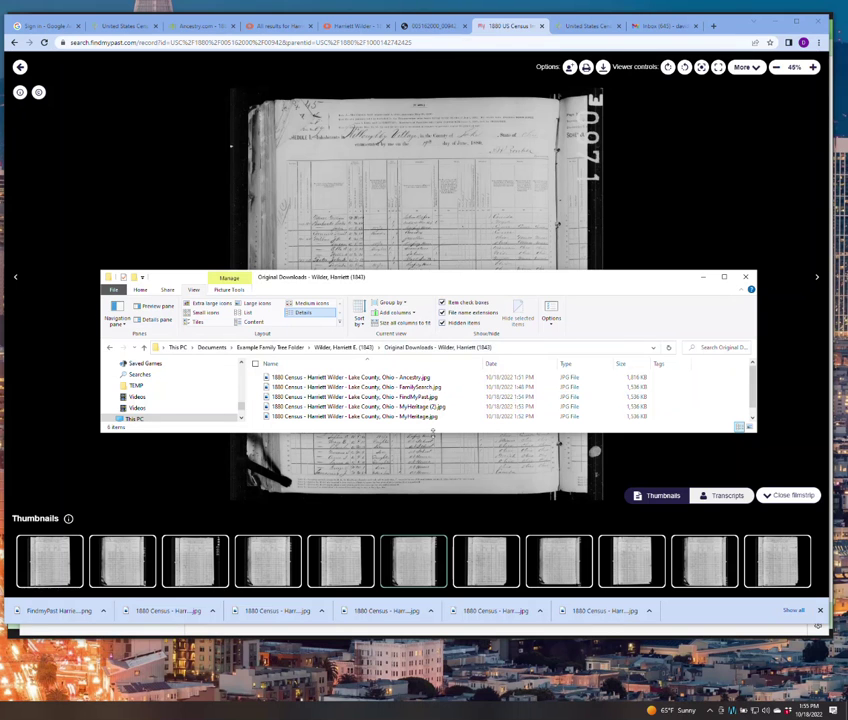
Step: Make the Explorer window taller so all six files, including the Findmypast PNG, show
{"action": "left_click_drag", "start_coordinate": [433, 433], "coordinate": [433, 475]}
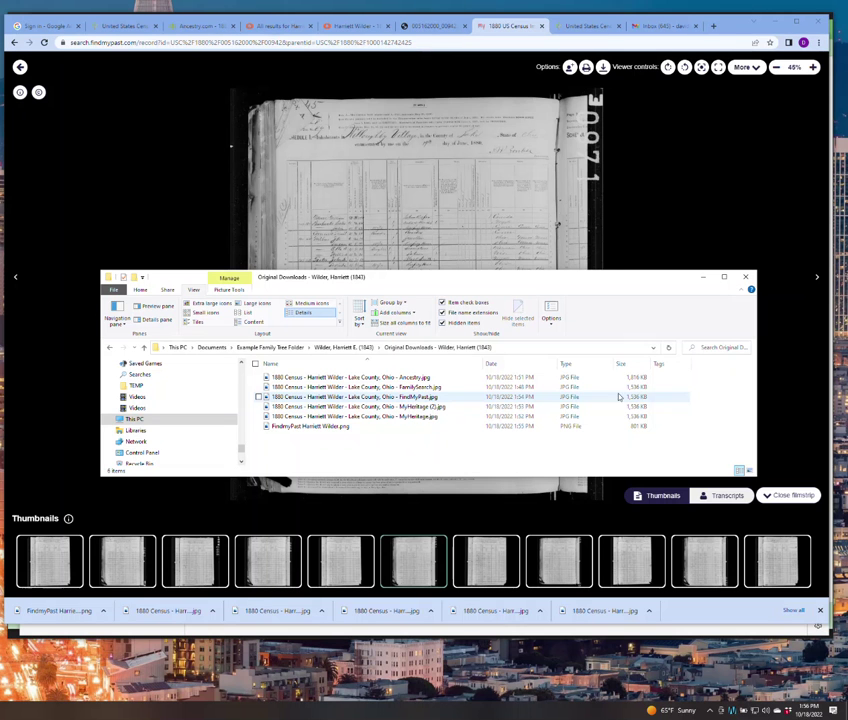
Step: Bring the Findmypast viewer to the front, zoom back out to 43%, and start a screen capture
{"action": "left_click", "coordinate": [661, 151]}
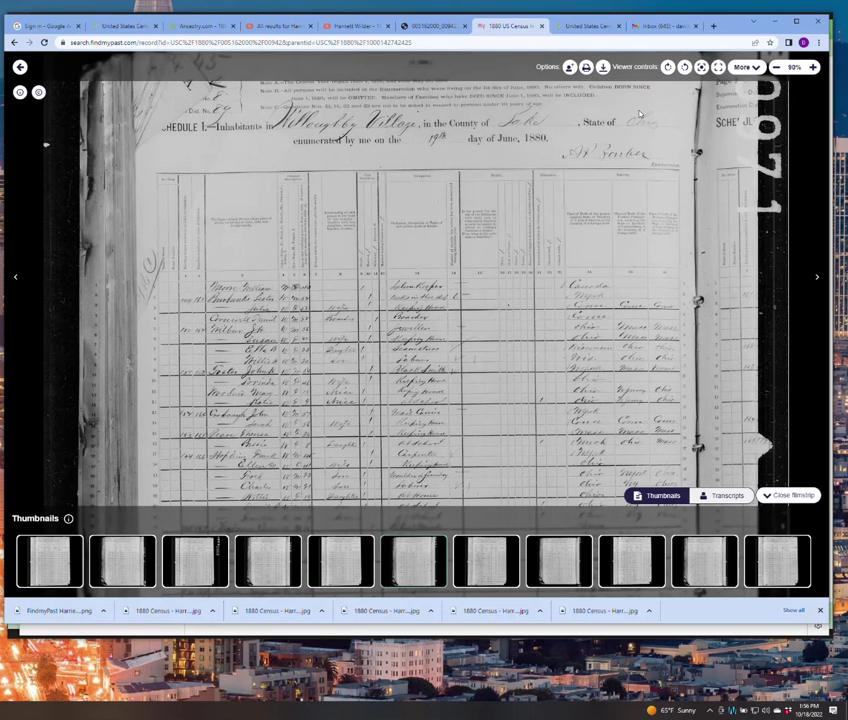
{"action": "scroll", "coordinate": [652, 120], "scroll_direction": "down", "scroll_amount": 4}
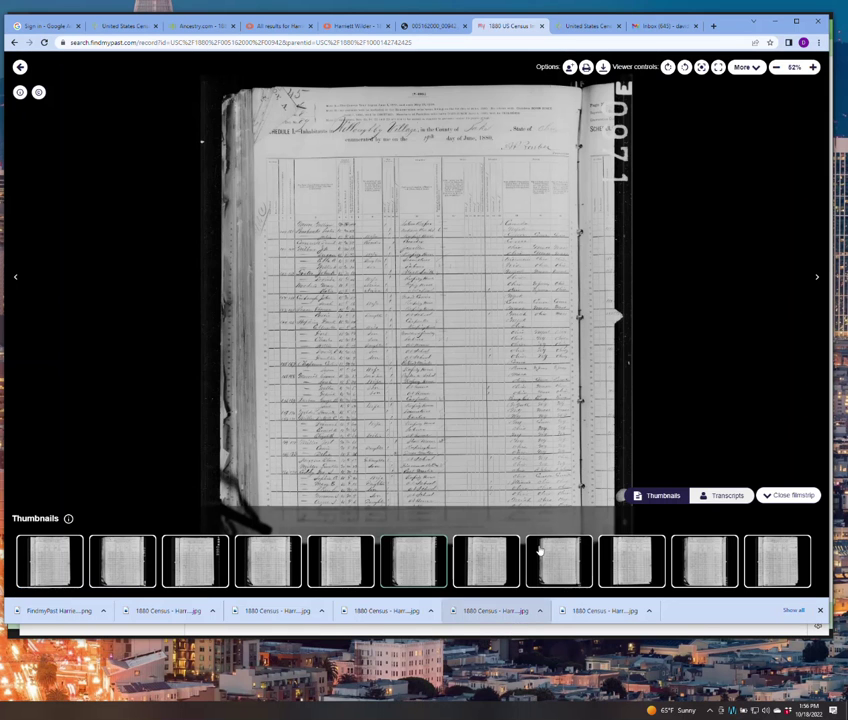
{"action": "scroll", "coordinate": [537, 480], "scroll_direction": "down", "scroll_amount": 1}
{"action": "scroll", "coordinate": [527, 451], "scroll_direction": "up", "scroll_amount": 1}
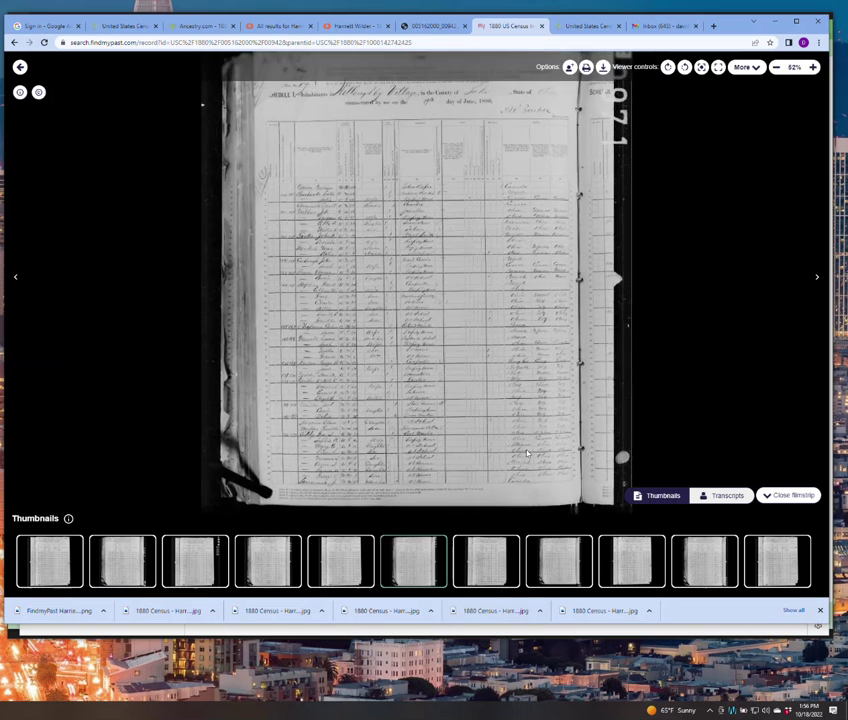
{"action": "scroll", "coordinate": [527, 451], "scroll_direction": "down", "scroll_amount": 1}
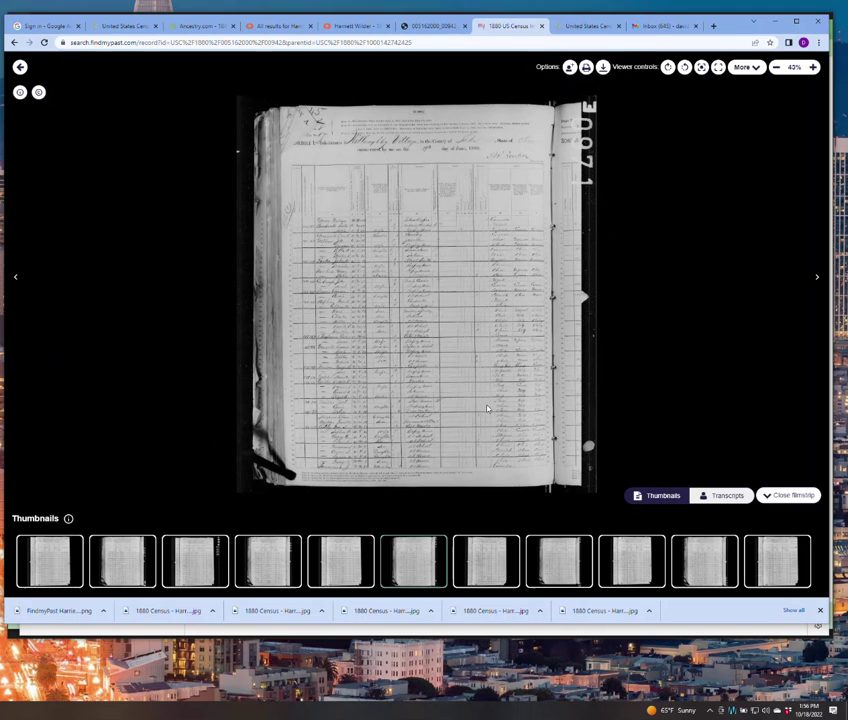
{"action": "scroll", "coordinate": [488, 399], "scroll_direction": "up", "scroll_amount": 1}
{"action": "left_click_drag", "start_coordinate": [452, 338], "coordinate": [424, 357]}
{"action": "scroll", "coordinate": [424, 357], "scroll_direction": "down", "scroll_amount": 1}
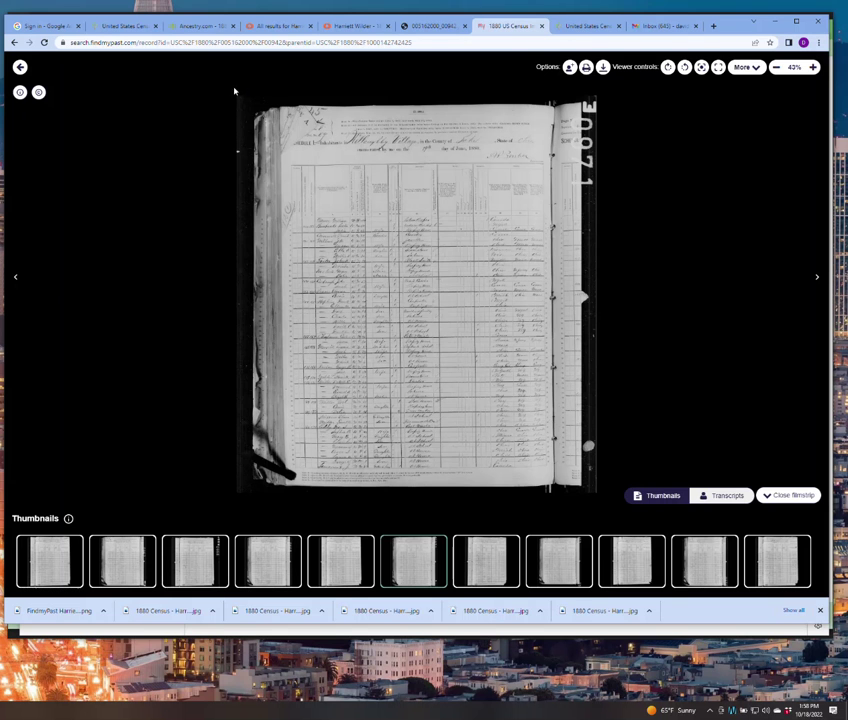
{"action": "key", "text": "super+shift+s"}
{"action": "left_click_drag", "start_coordinate": [229, 88], "coordinate": [610, 508]}
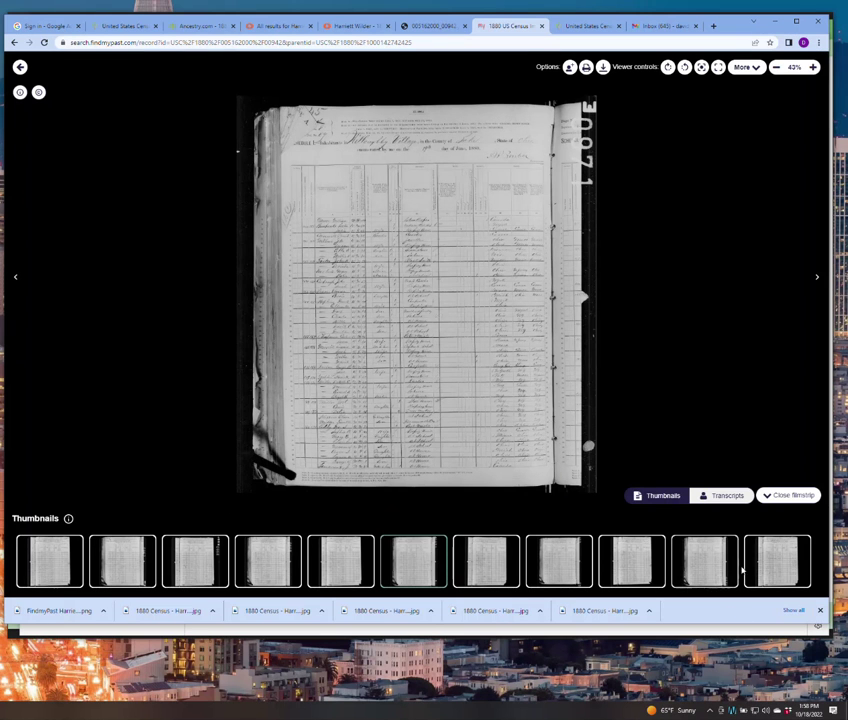